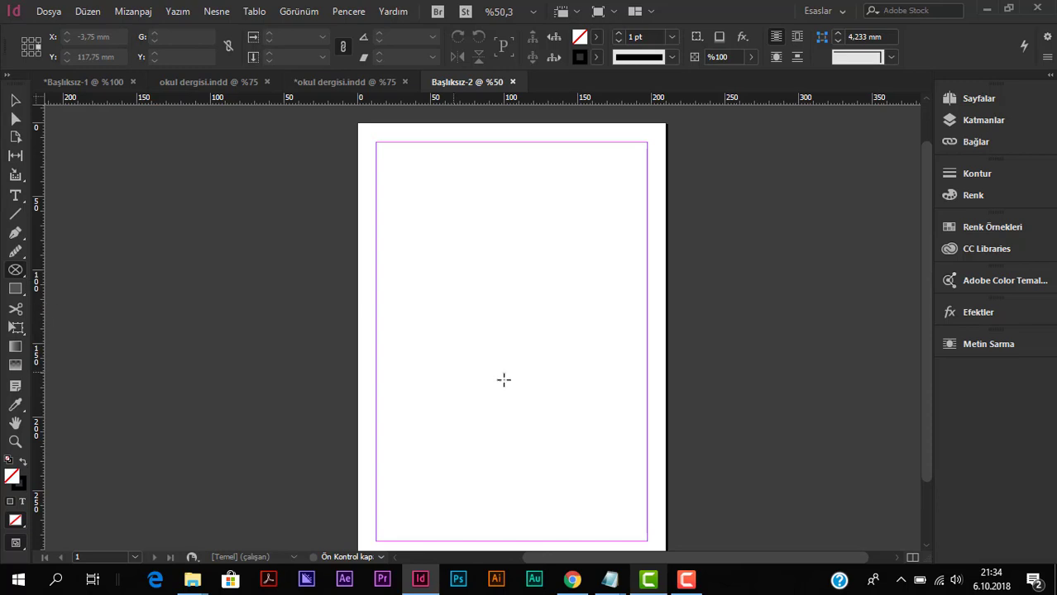
Step: Draw a circular frame about 88.5 mm in diameter in the middle of the page
scroll(452, 310, up, 1)
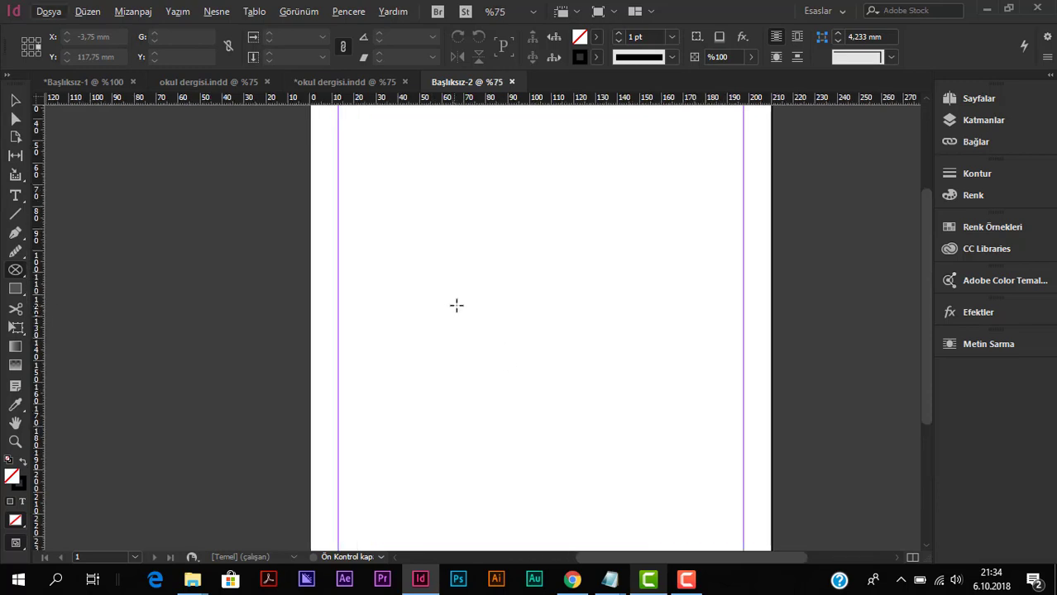
drag(404, 253, 720, 448)
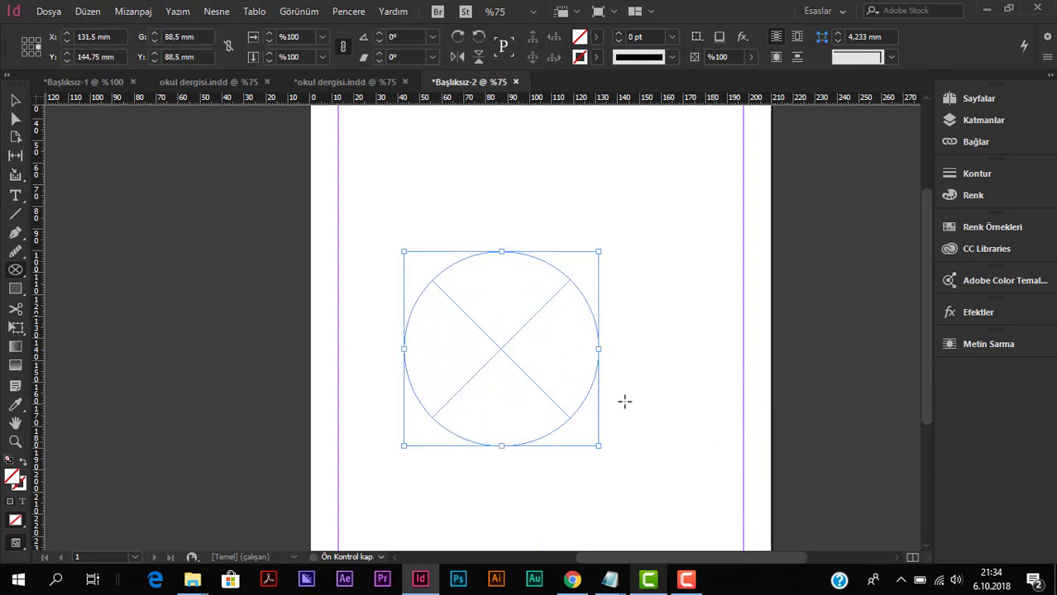
click(27, 102)
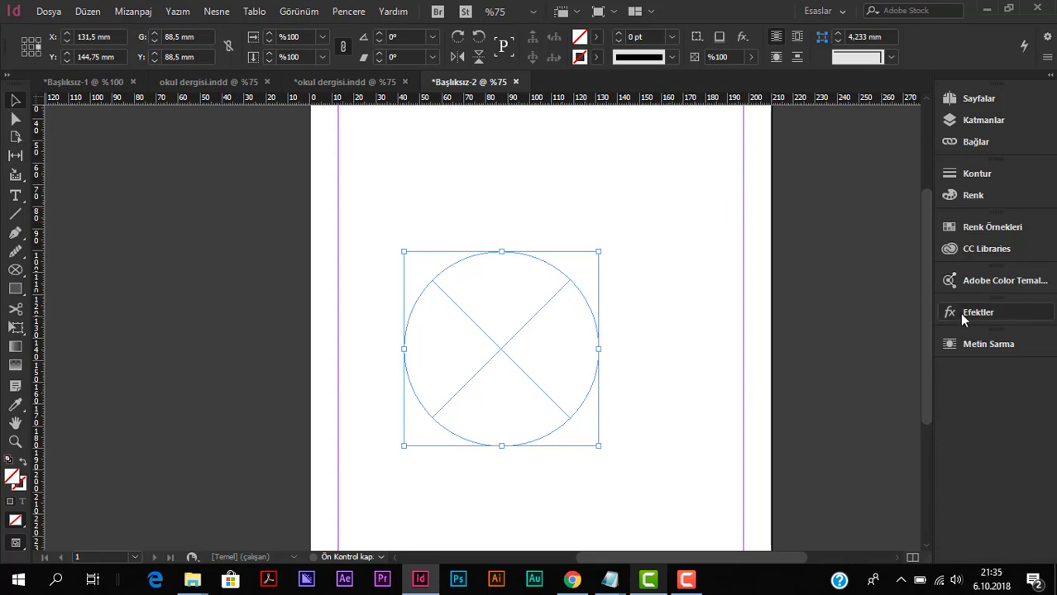
Step: Fill the circle with the darkest navy of the "Copy of mountainscloudstreessn..." Adobe Color theme and check it in preview mode
click(979, 283)
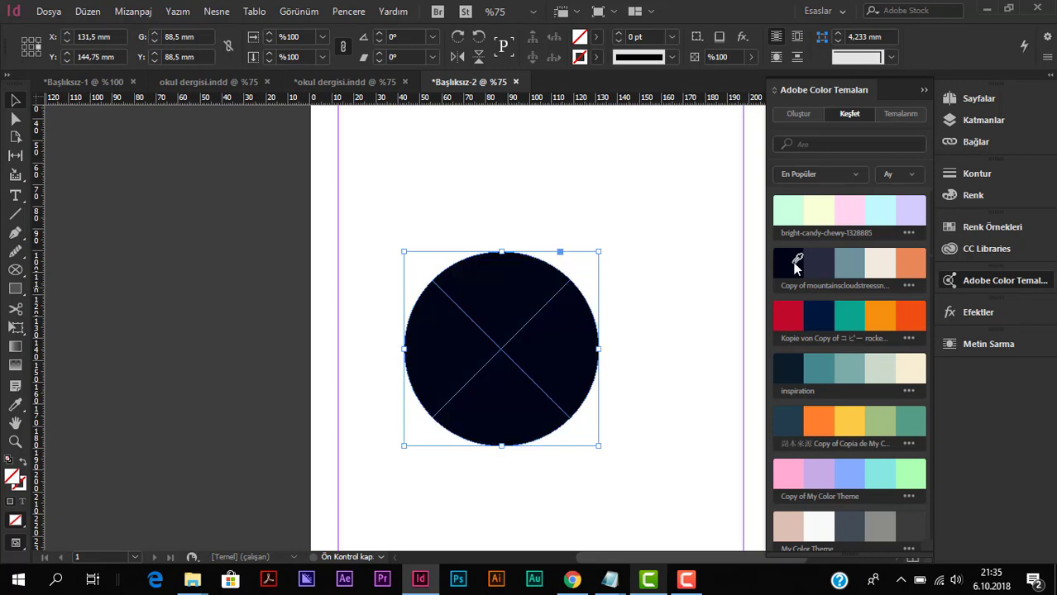
click(798, 261)
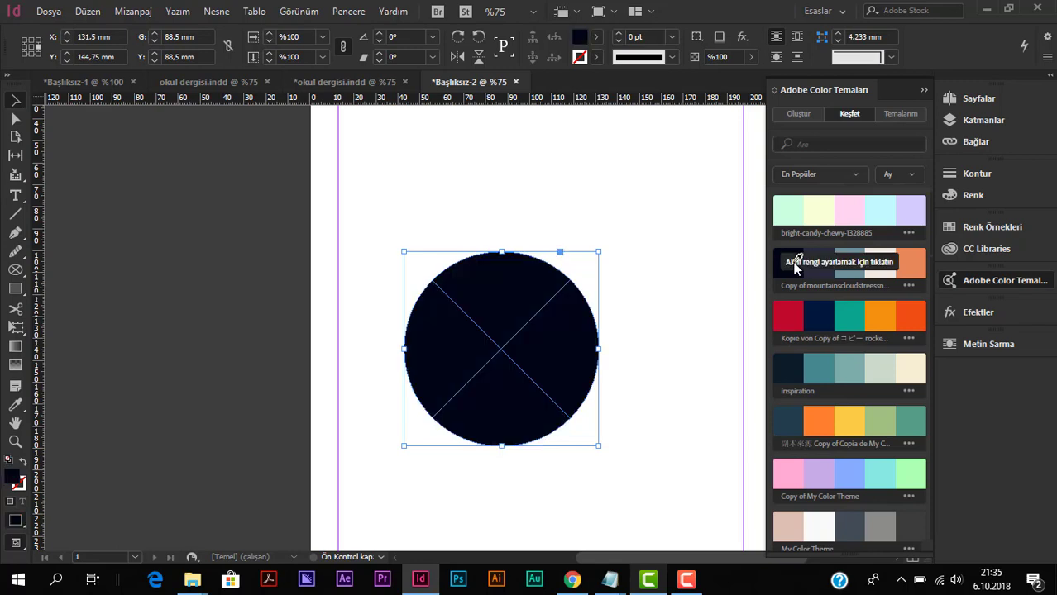
click(923, 91)
click(138, 160)
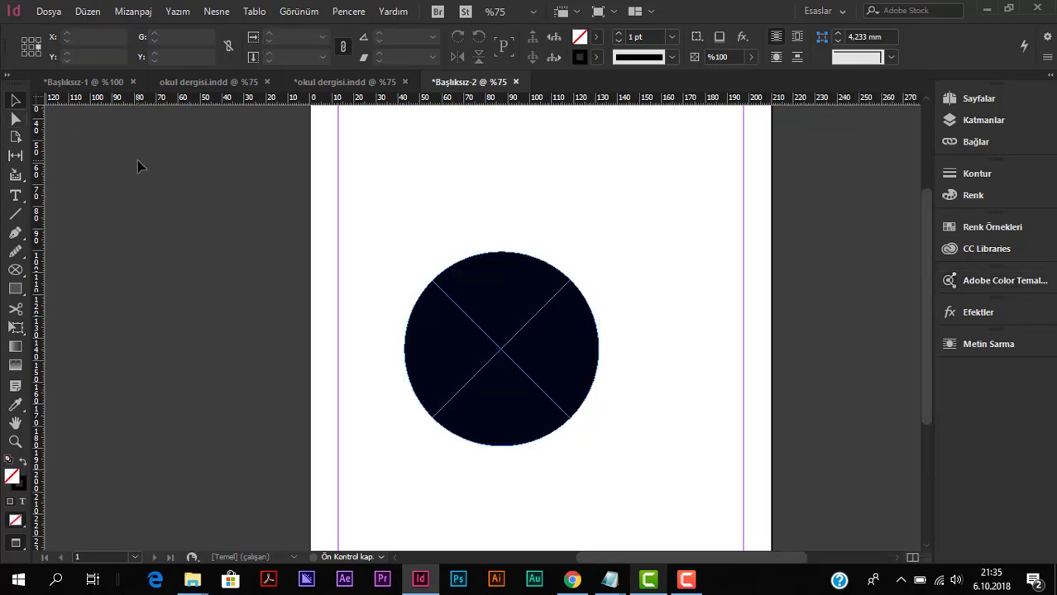
key(w)
key(w)
Step: Select the navy circle and activate the Type on a Path tool
click(472, 326)
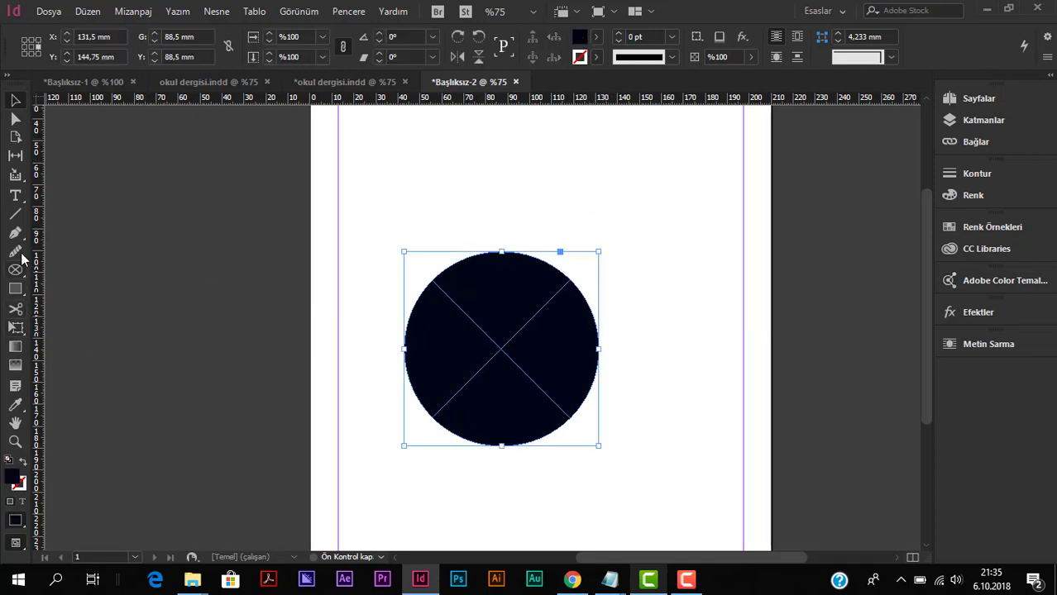
click(24, 201)
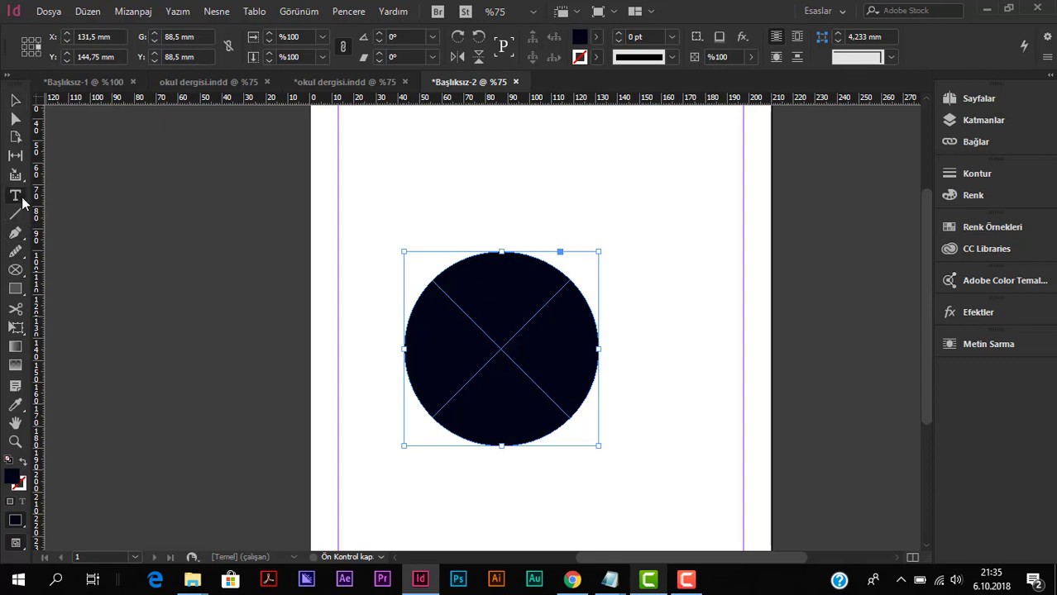
right_click(24, 200)
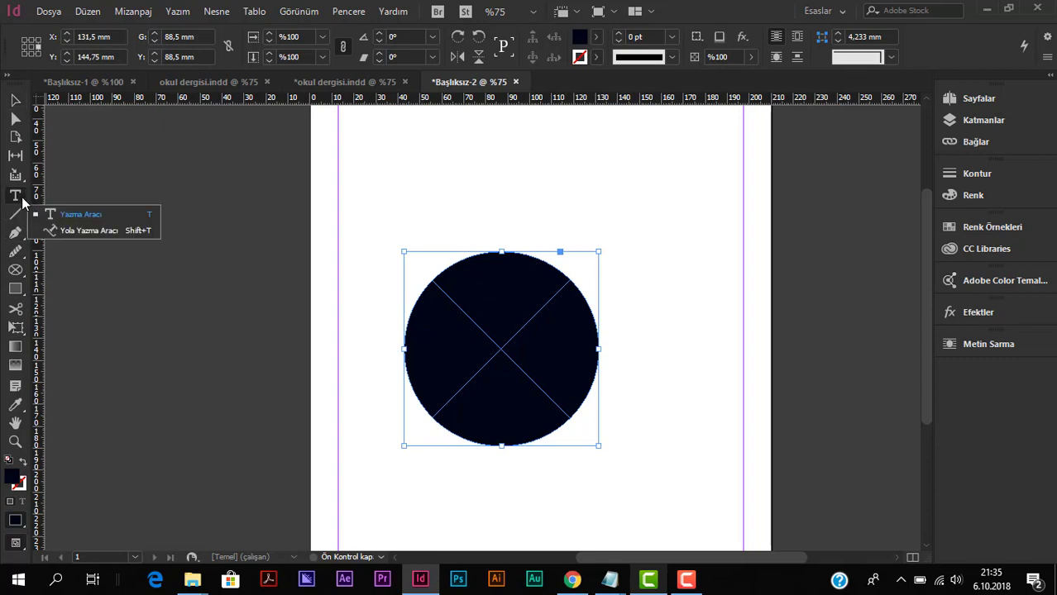
click(67, 230)
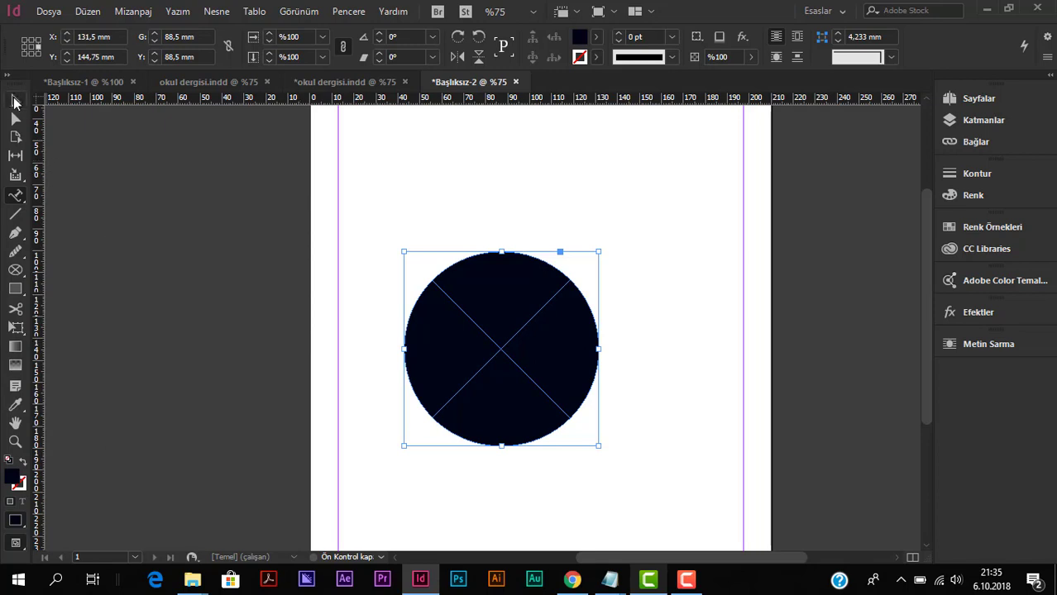
Step: Preview the page without guides and frame edges, return to normal view and deselect the circle
click(15, 100)
key(w)
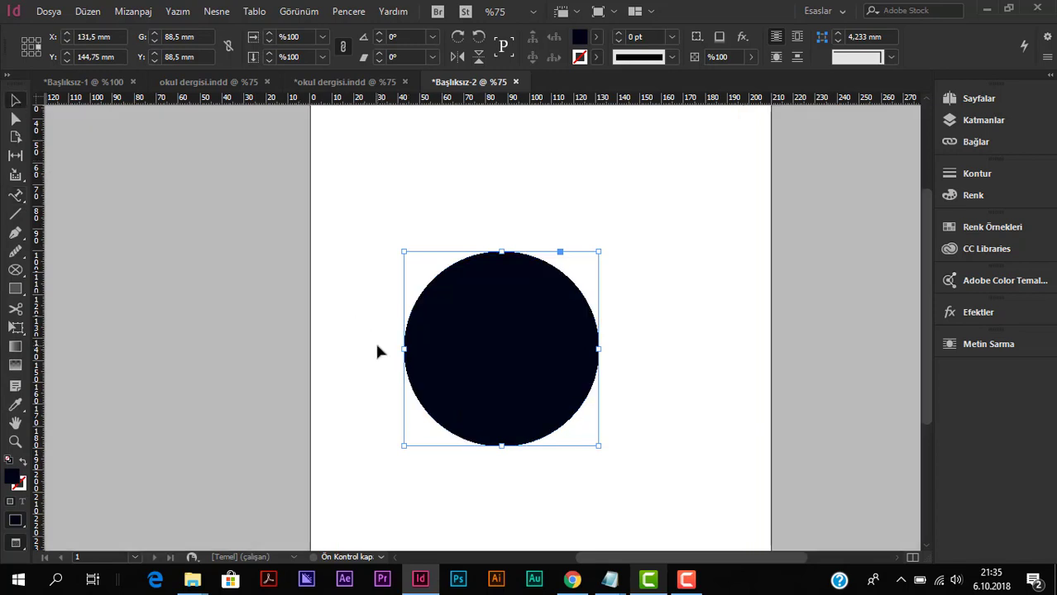
key(w)
click(314, 276)
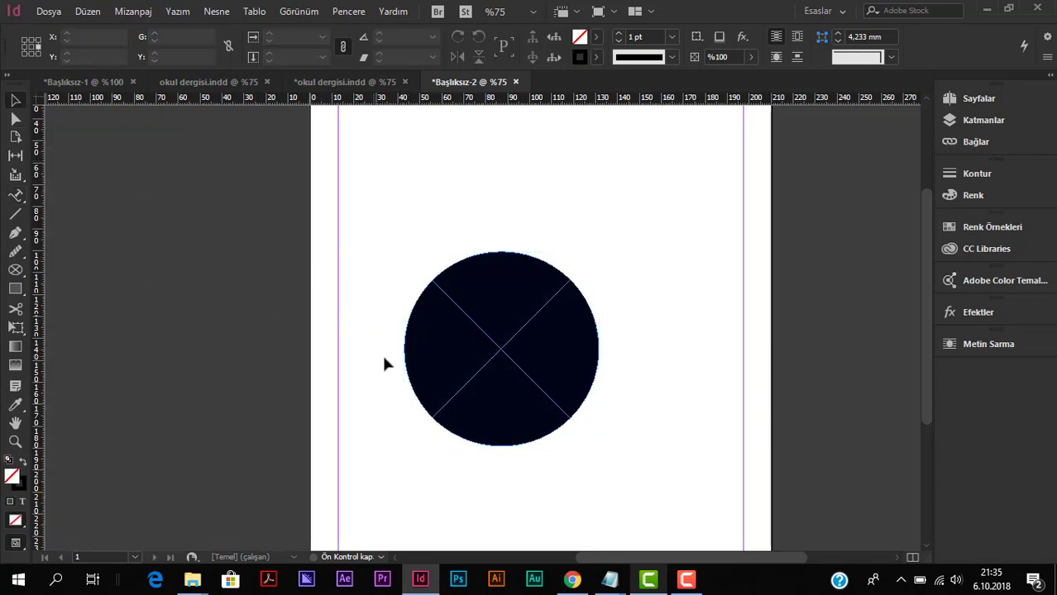
Step: Write "SON ELLİ YILIN ÖSYM SORULARI ANALİZ EDİLEREK HAZIRLANMIŞTIR" along the circle's outline, starting at its lower left
click(15, 195)
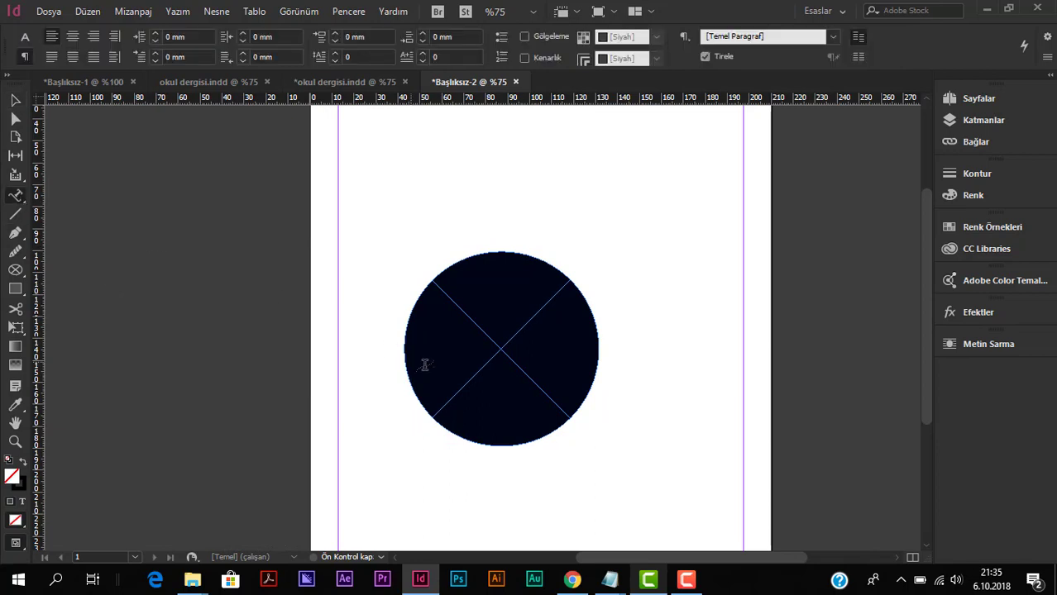
scroll(409, 384, up, 1)
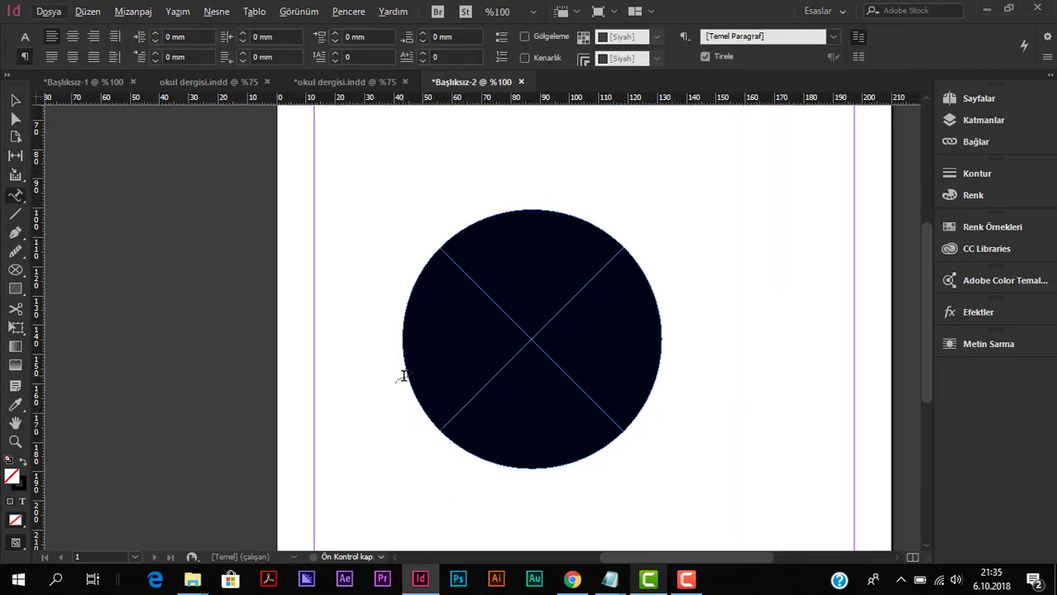
click(409, 380)
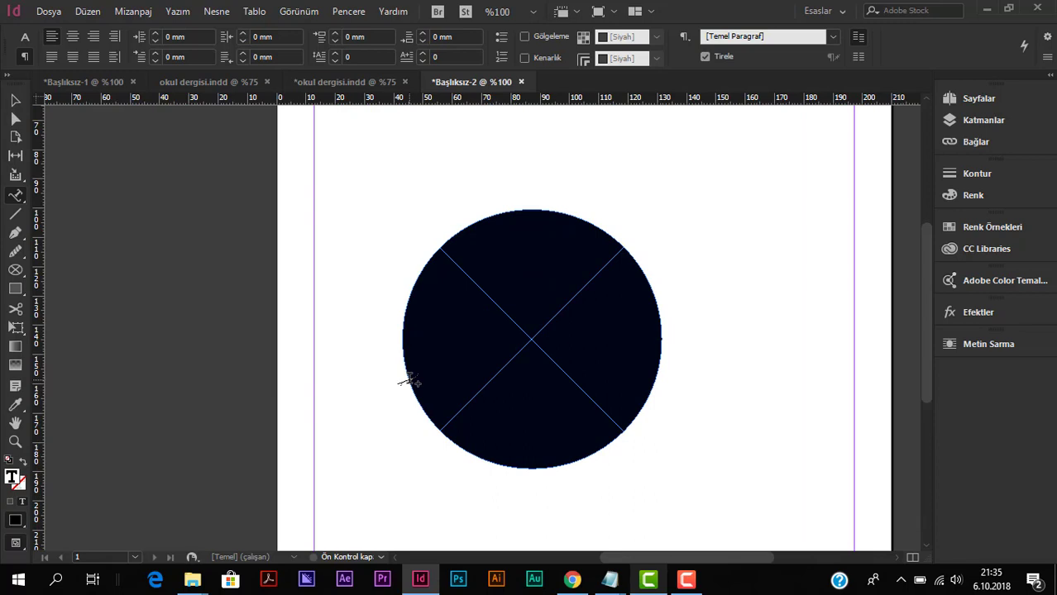
text(SON ELLİ YILIN)
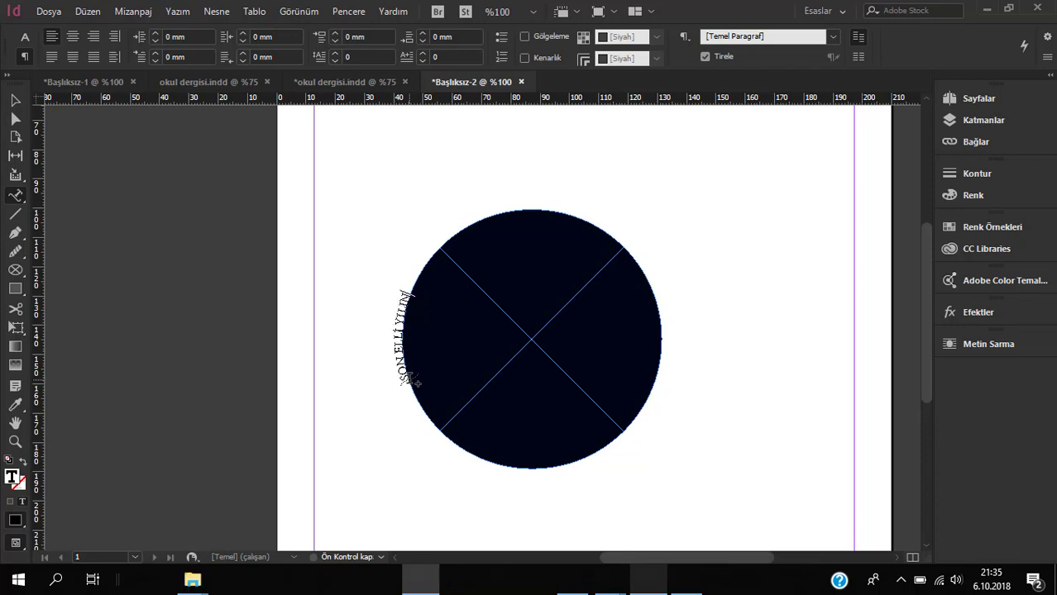
text( ÖSYM SO)
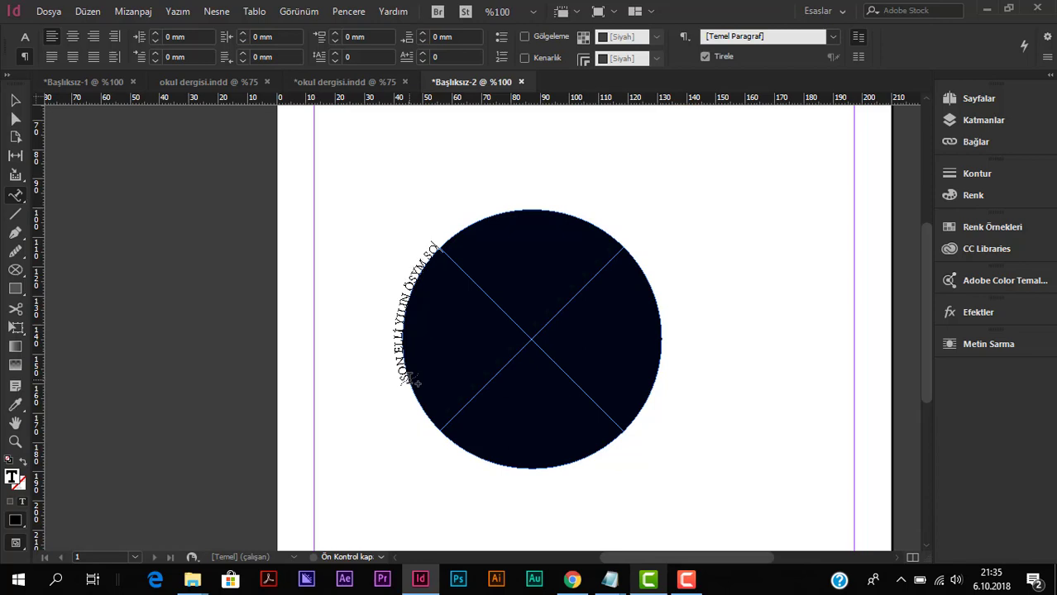
text(RULARI ANA)
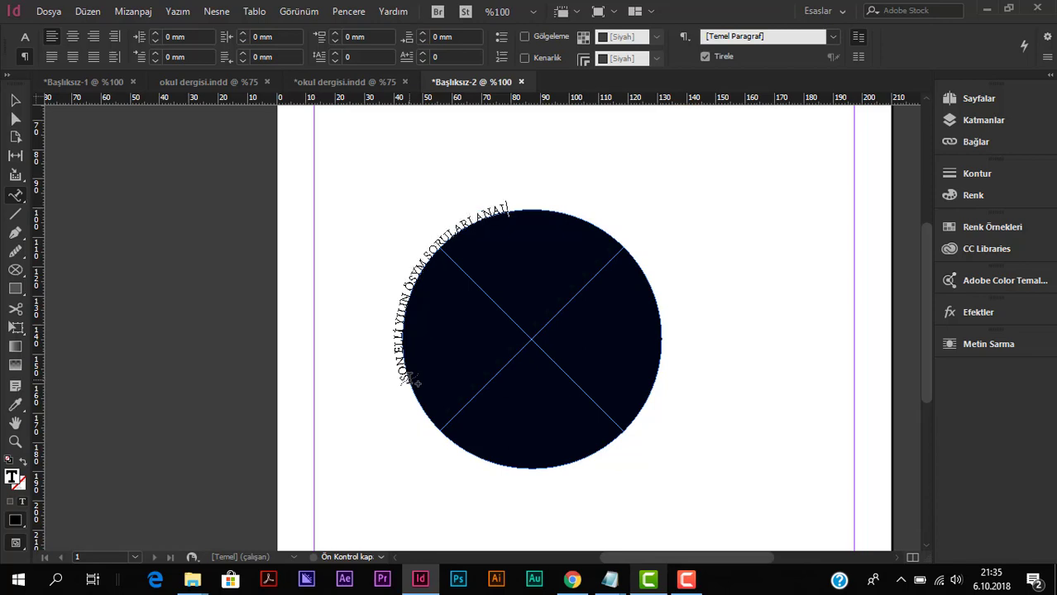
text(LİZ EDİLEREK)
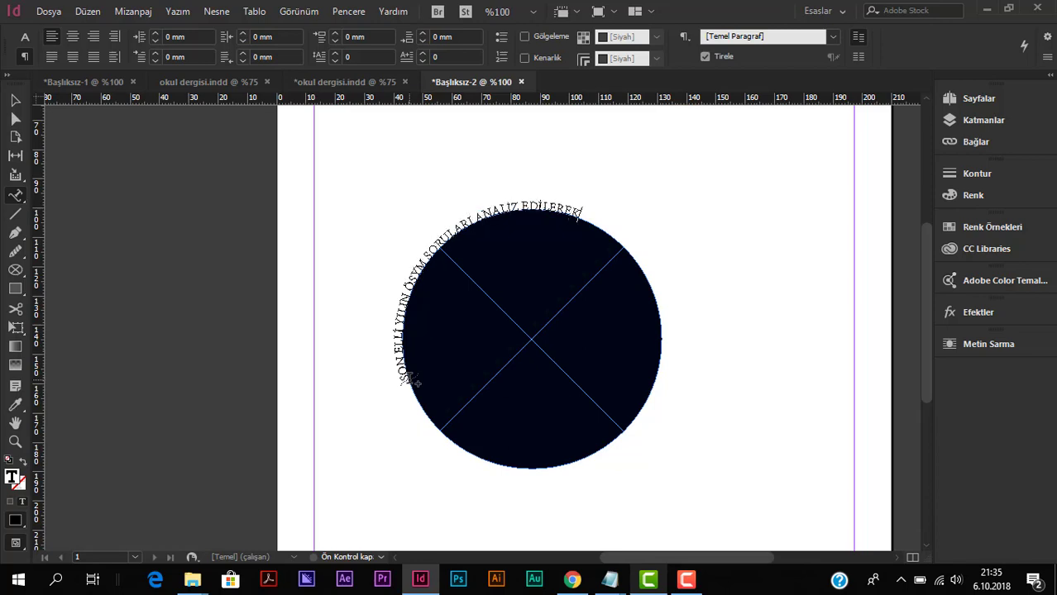
text( HAZIRLANMIŞ)
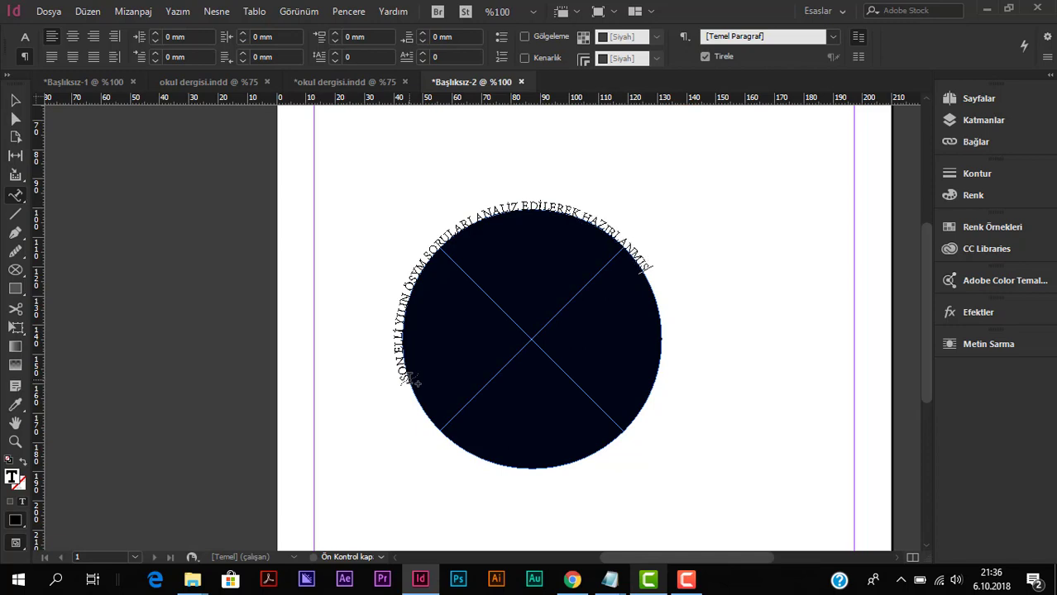
text(TIR)
Step: Select the entire text on the circle and set its font size to 15 pt
click(15, 100)
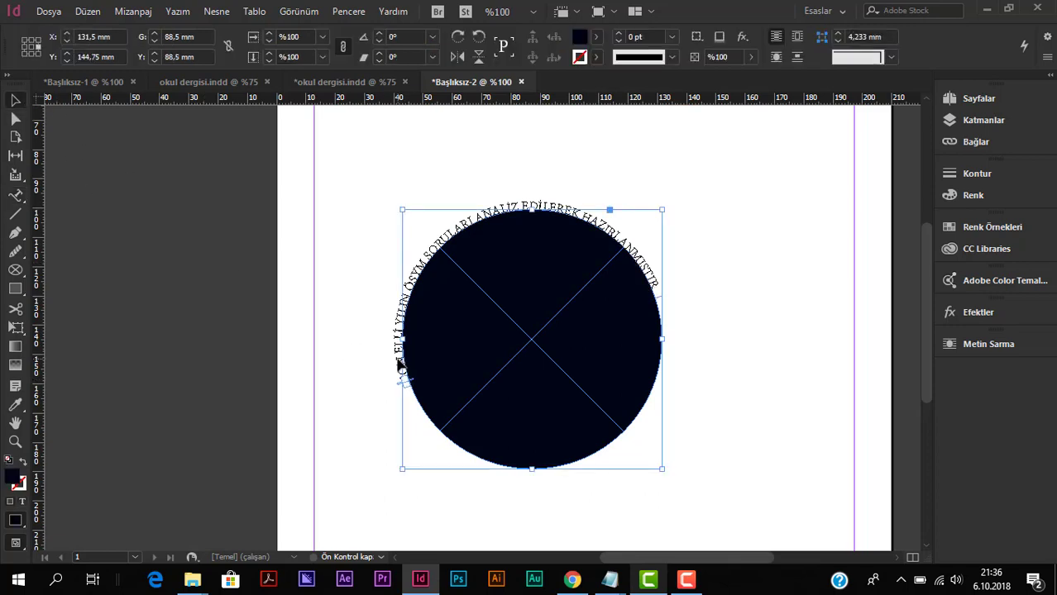
triple_click(401, 366)
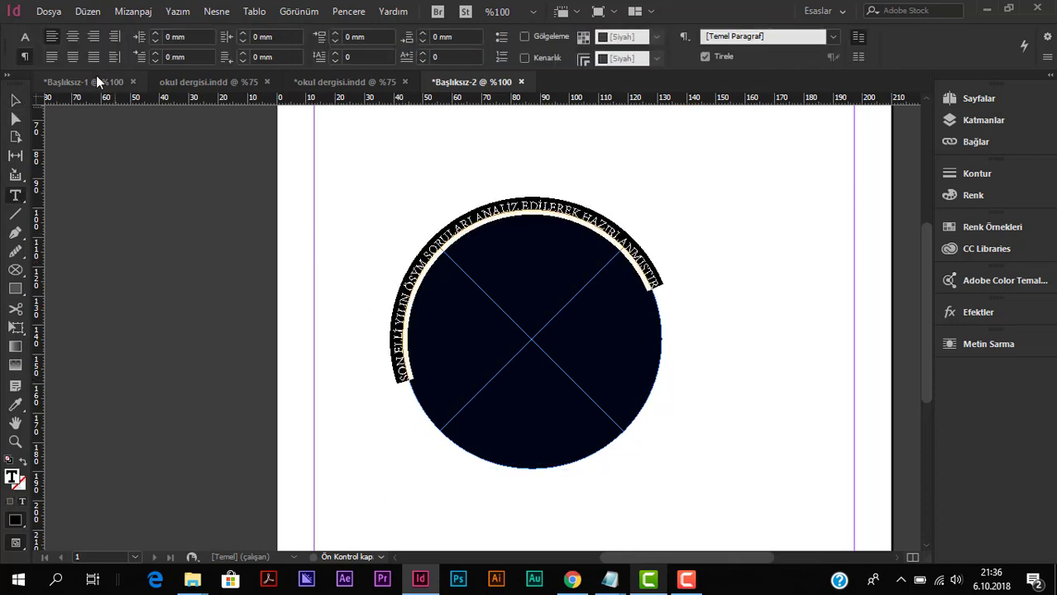
click(24, 36)
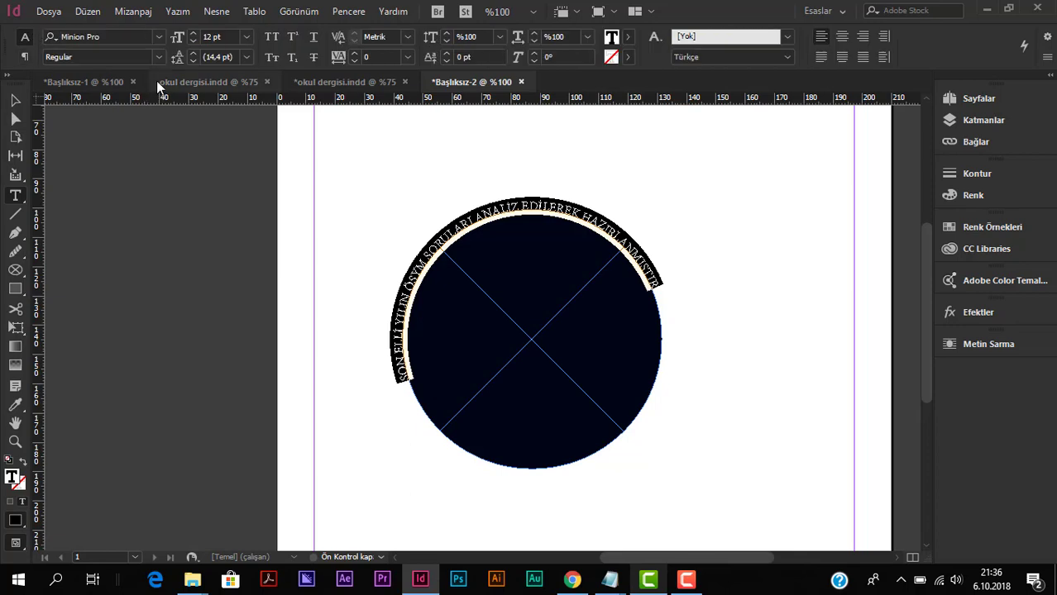
click(192, 33)
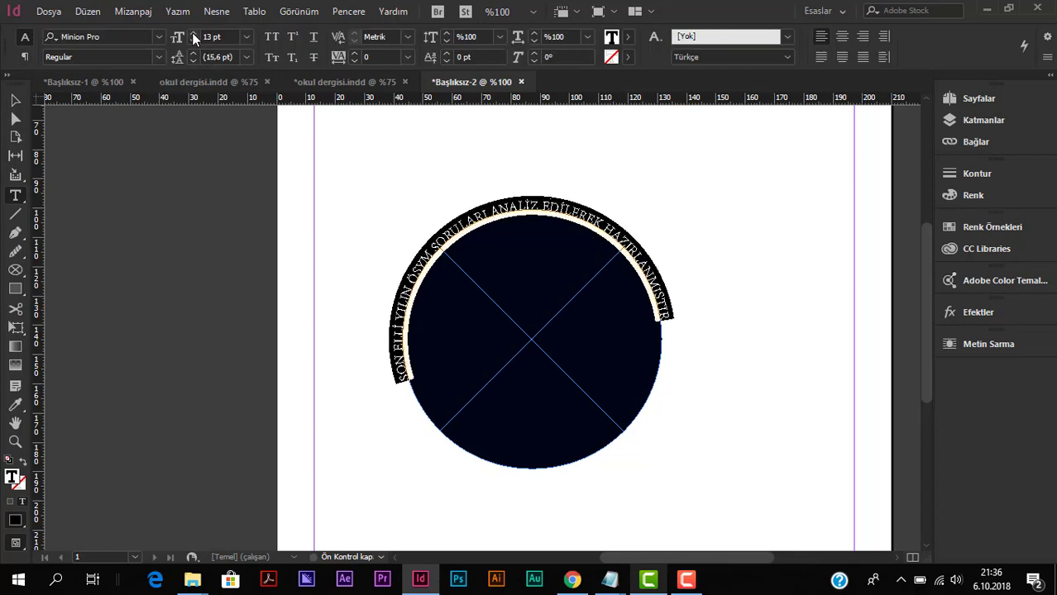
click(192, 32)
click(192, 32)
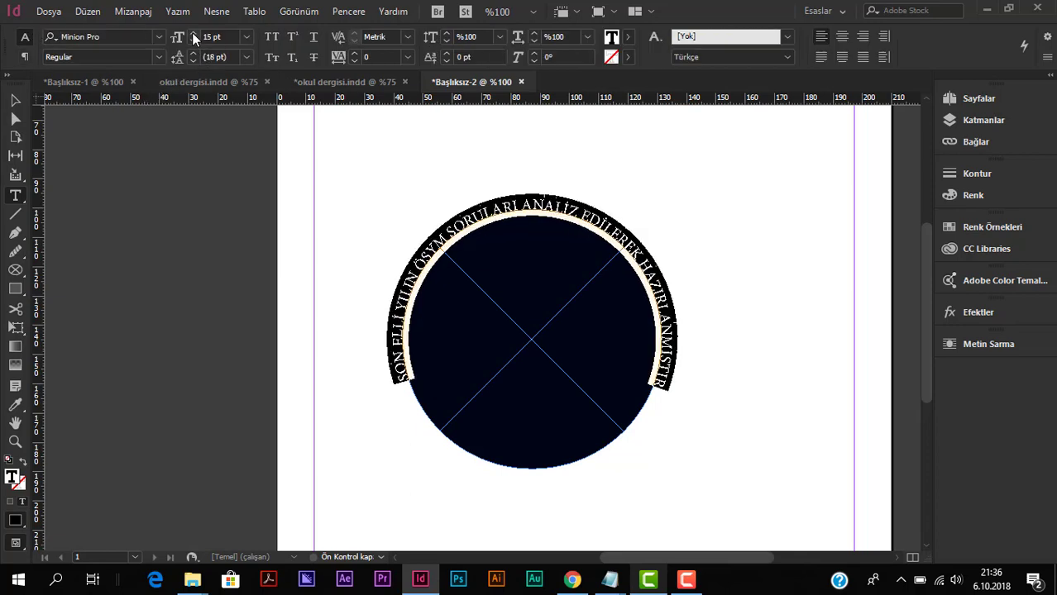
Step: Change the circular text's font to Arial Bold and deselect it
click(135, 36)
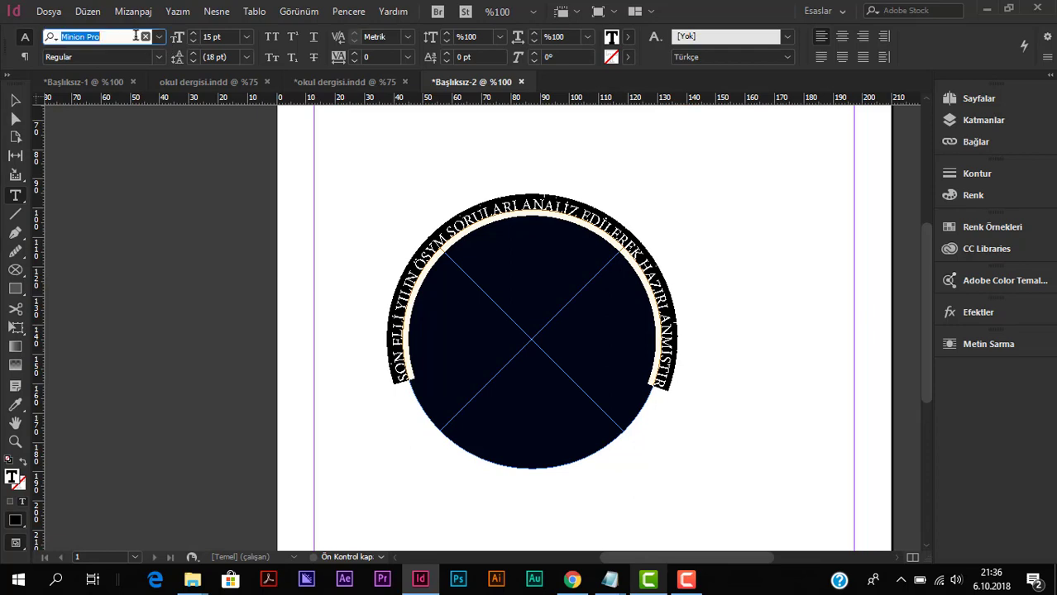
text(ar)
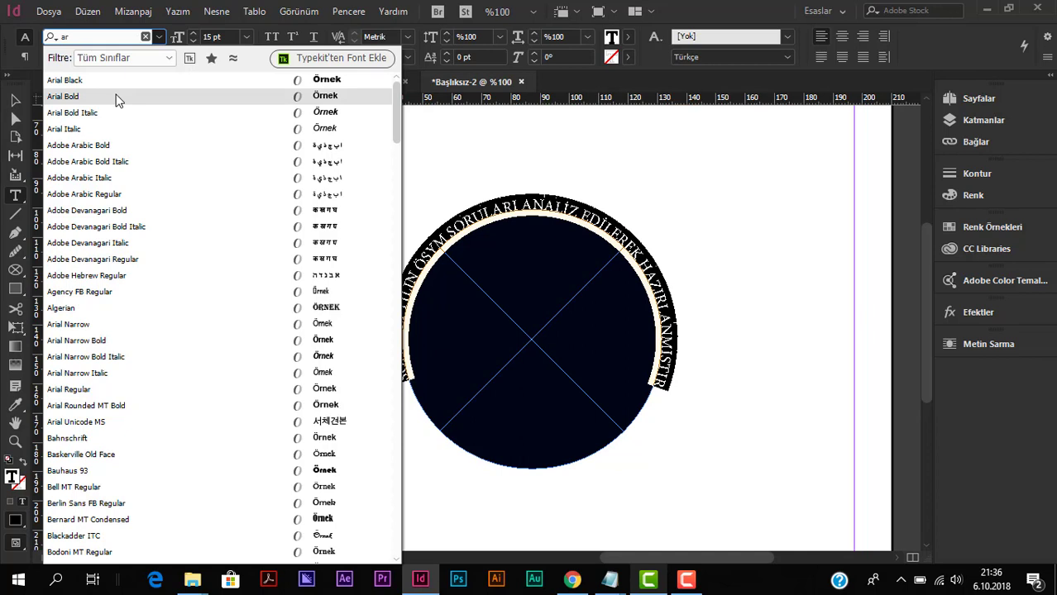
click(116, 98)
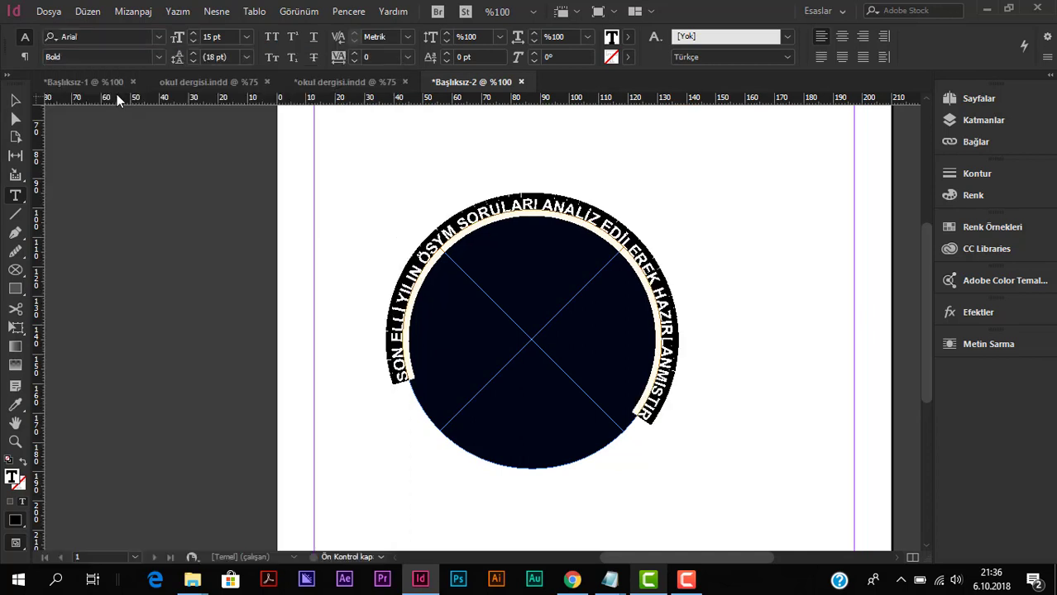
click(367, 298)
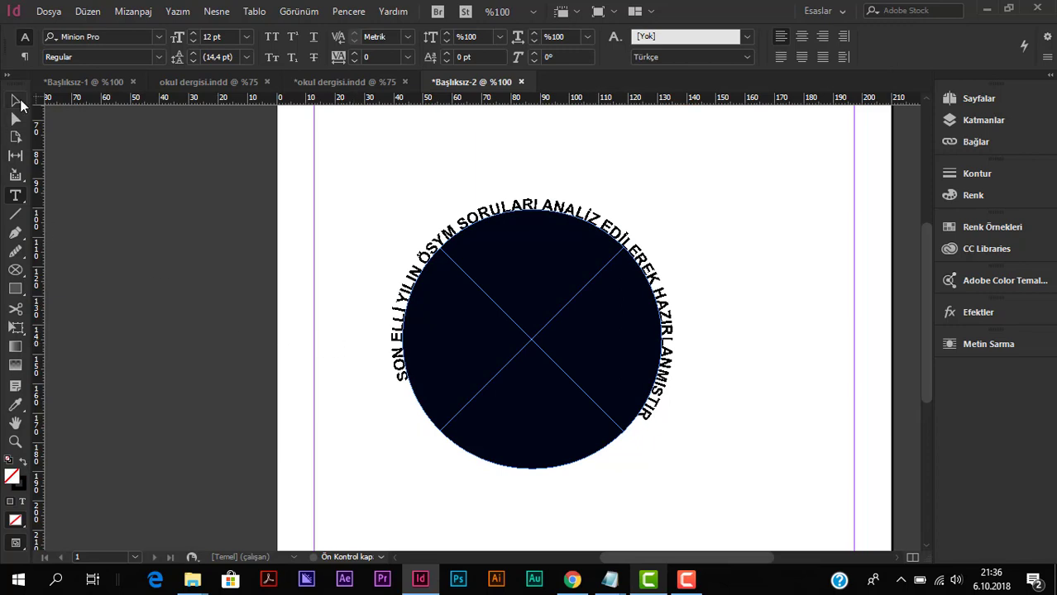
Step: Try to shift the start bracket of the path text at the word "SON" along the circle
click(17, 102)
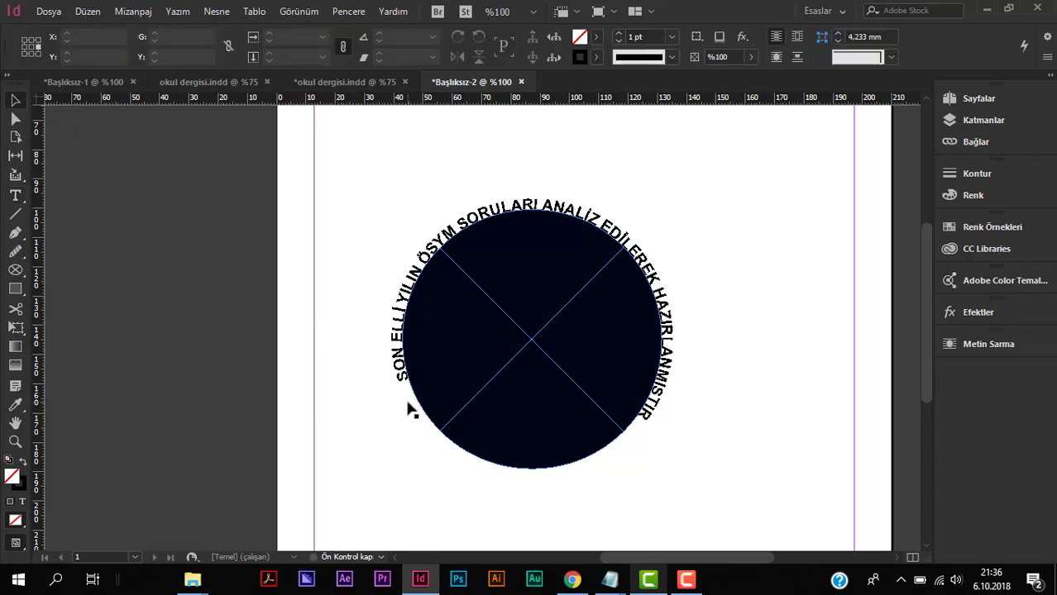
click(411, 411)
scroll(411, 411, up, 2)
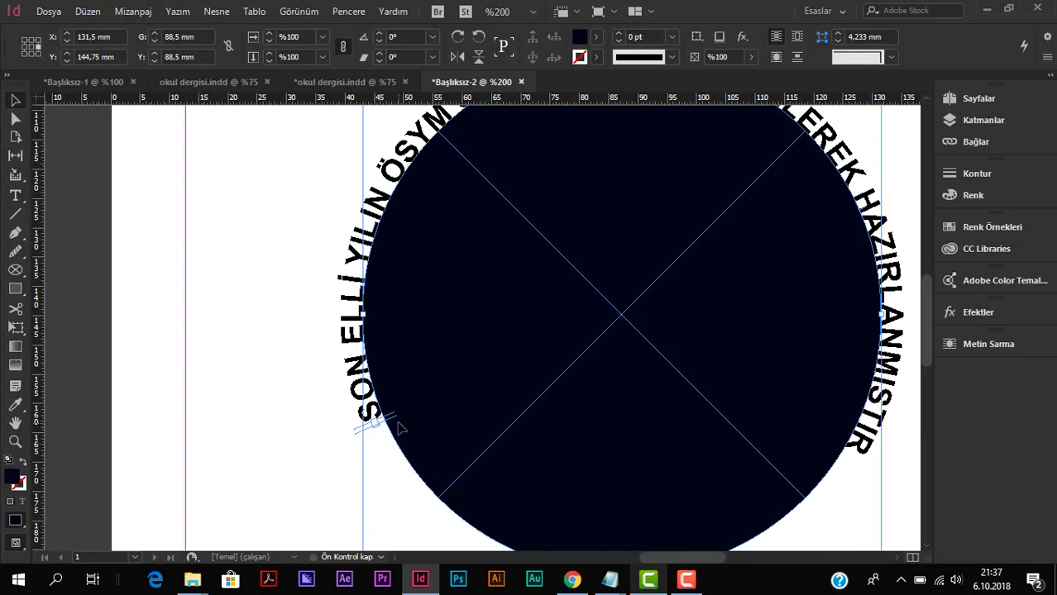
scroll(399, 428, down, 1)
scroll(364, 397, up, 2)
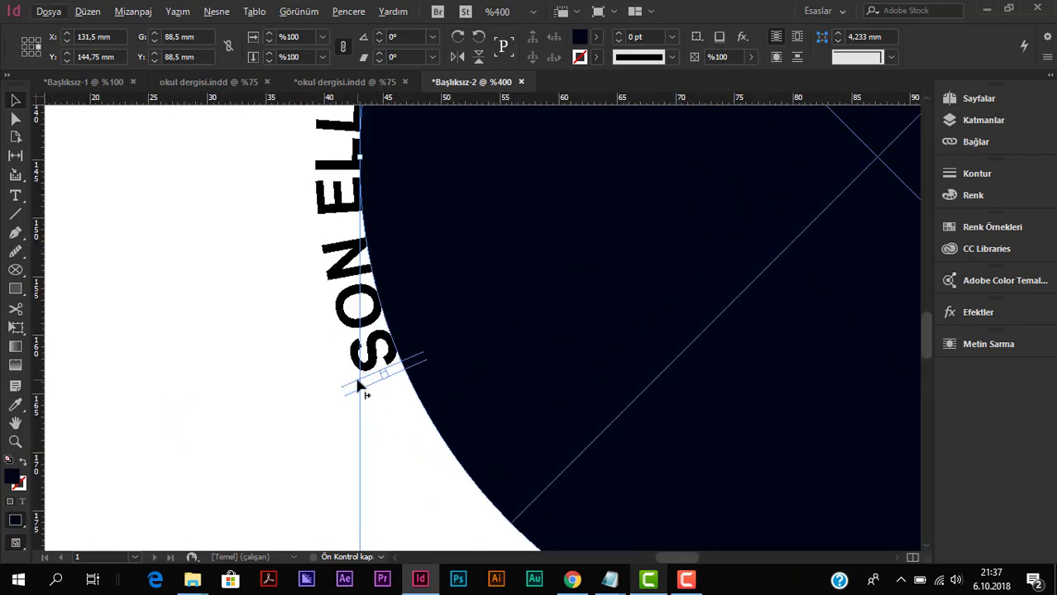
drag(371, 405, 370, 391)
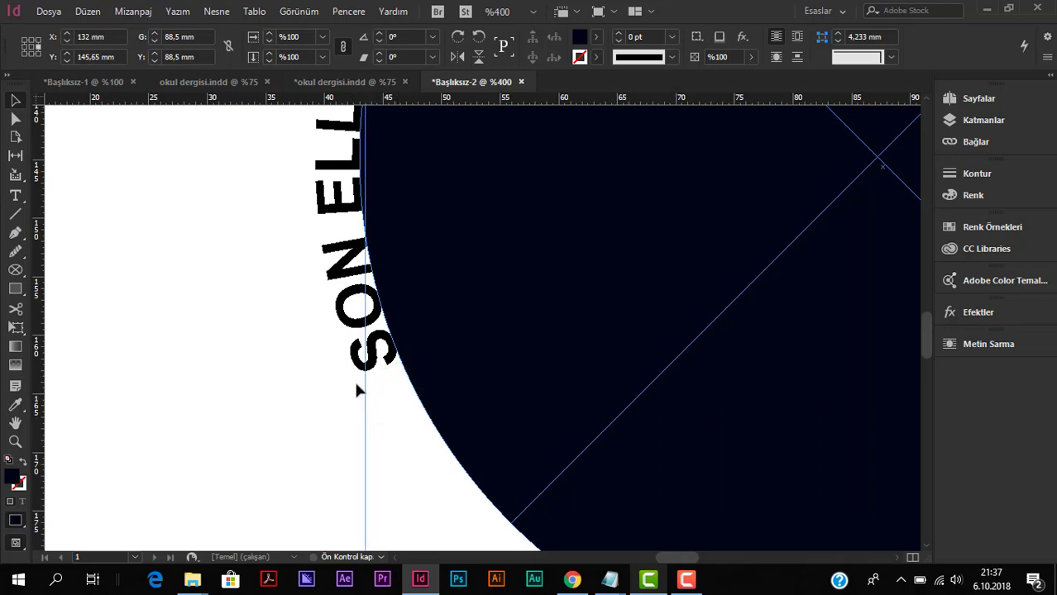
drag(354, 379, 377, 408)
scroll(377, 409, down, 2)
scroll(395, 409, down, 1)
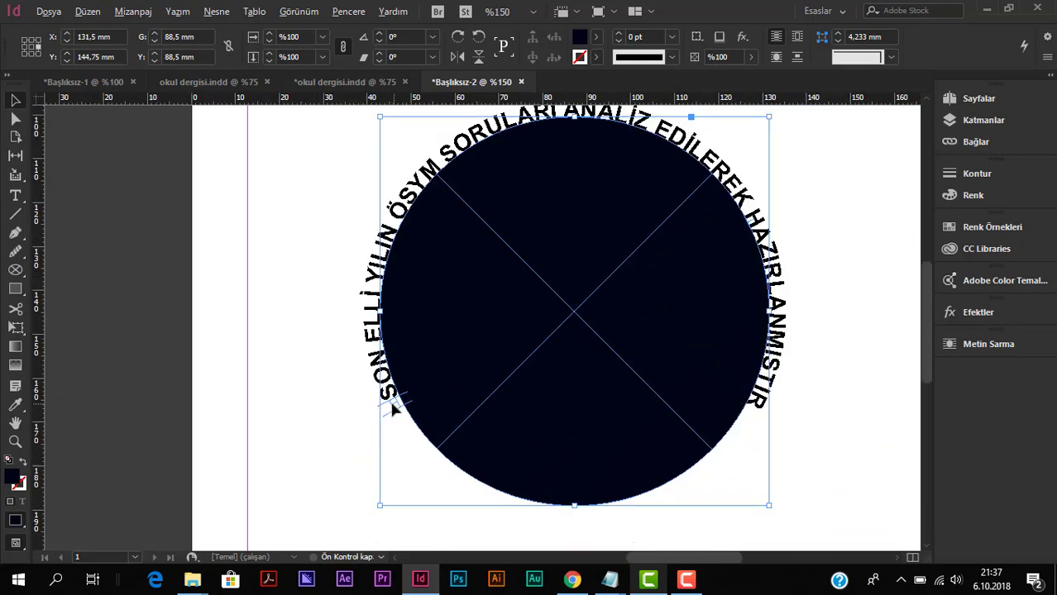
Step: Add a period at the end of the circular text
double_click(749, 405)
text(.)
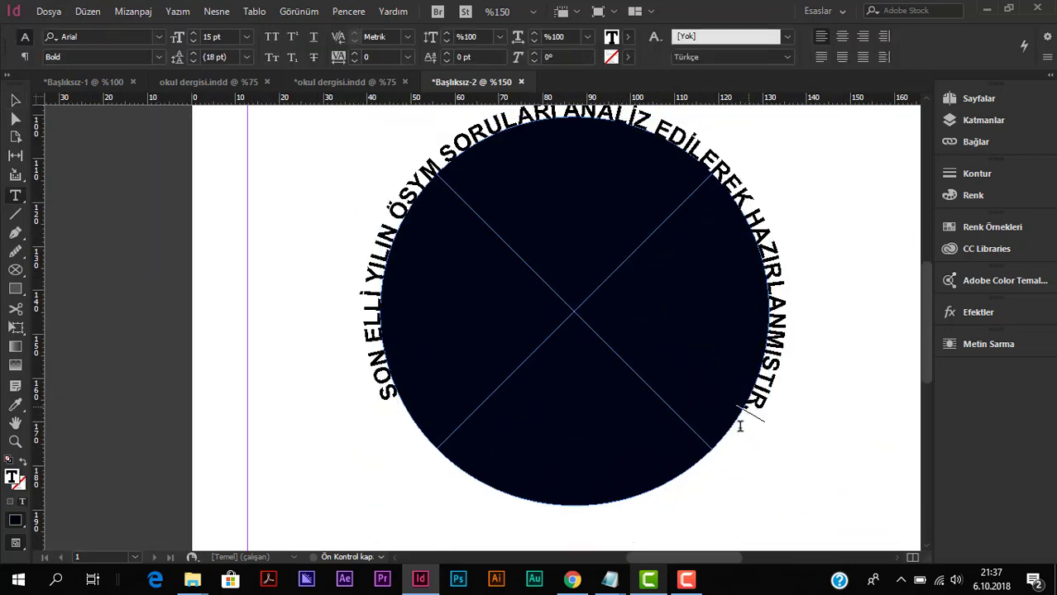
Step: Deselect the circle and switch the page to preview display without guides and frame edges
click(16, 102)
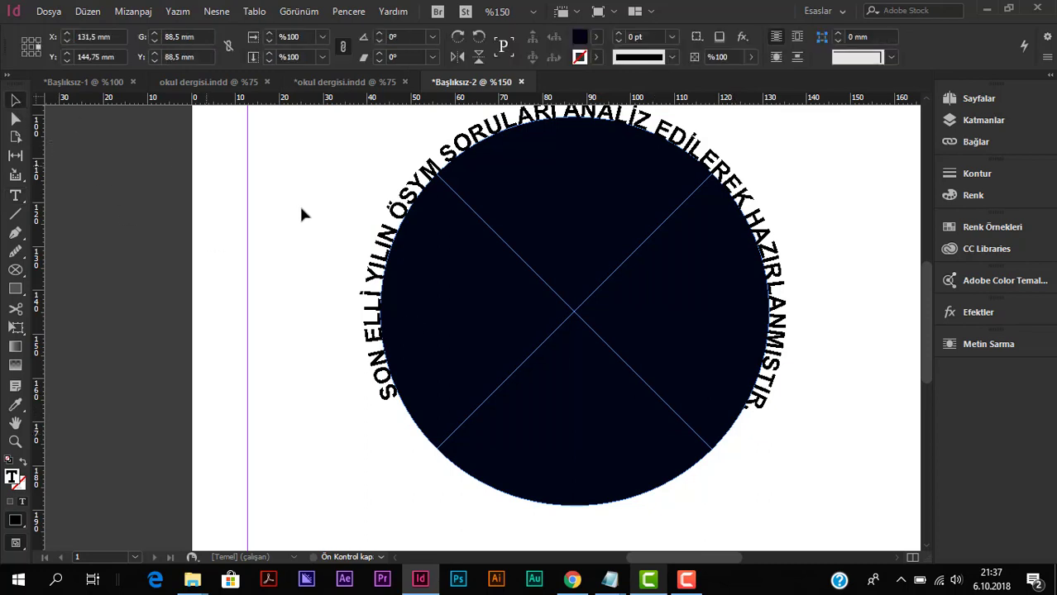
click(208, 199)
key(w)
scroll(154, 194, up, 1)
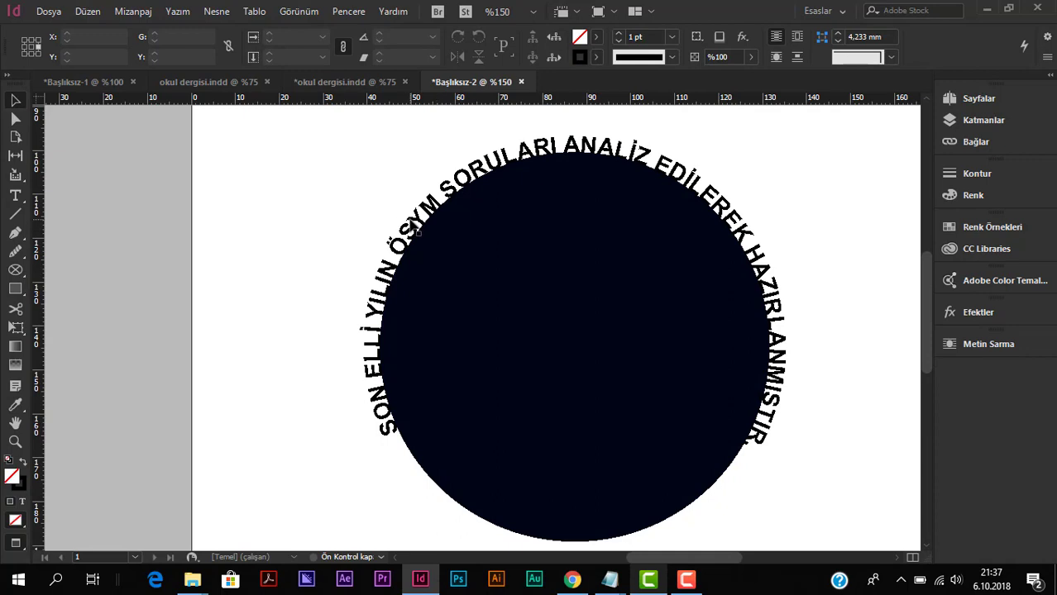
Step: Color the entire circular text yellow with the C=0 M=0 Y=100 K=0 swatch and deselect it
click(408, 218)
double_click(409, 219)
key(ctrl+a)
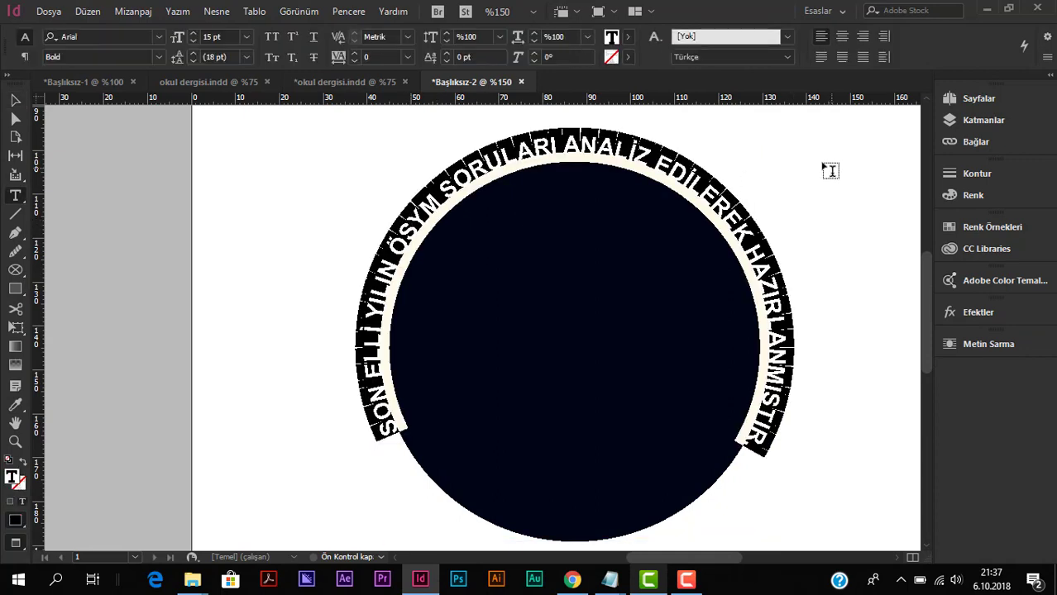
click(629, 37)
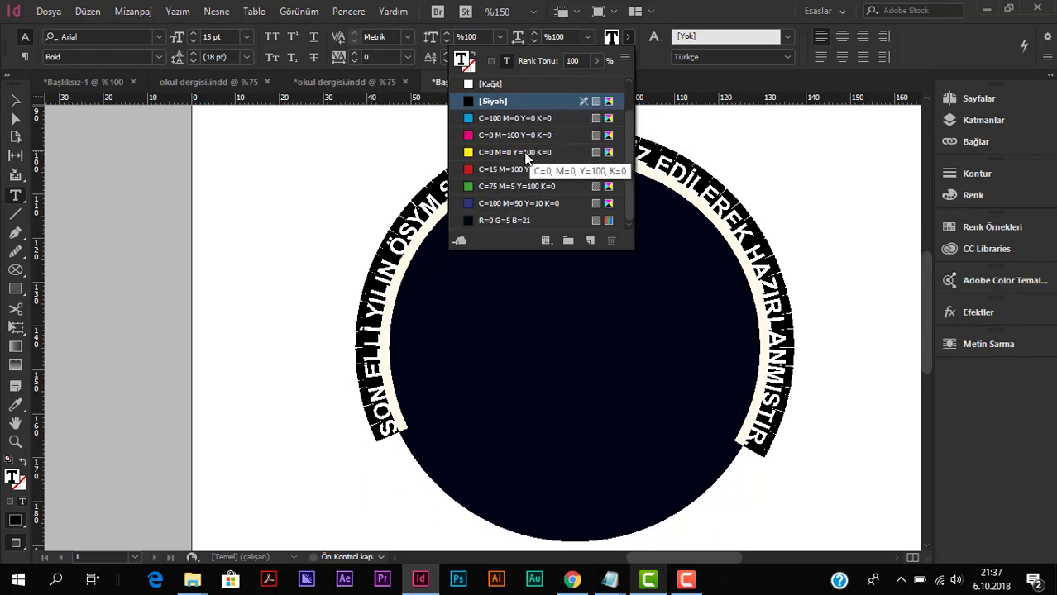
click(519, 186)
click(314, 183)
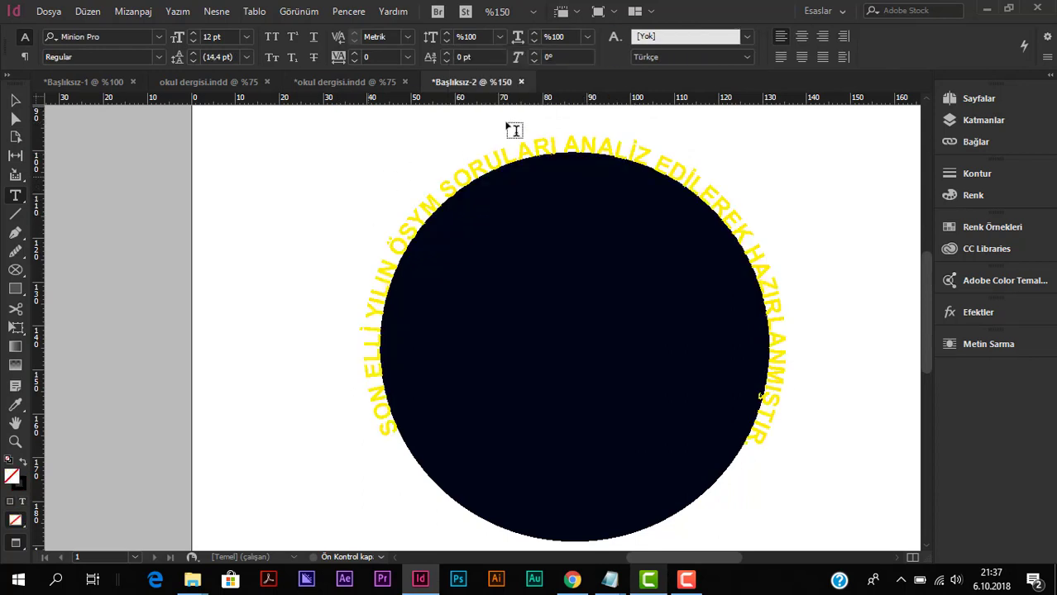
Step: Color the entire circular text magenta with the C=0 M=100 Y=0 K=0 swatch and deselect it
triple_click(464, 180)
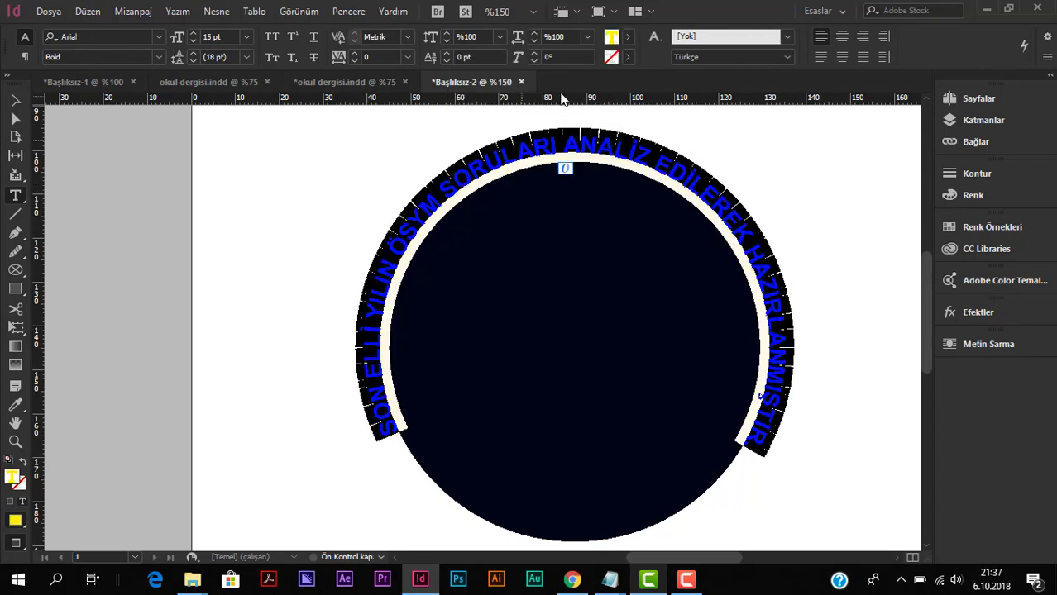
click(629, 37)
scroll(557, 122, down, 1)
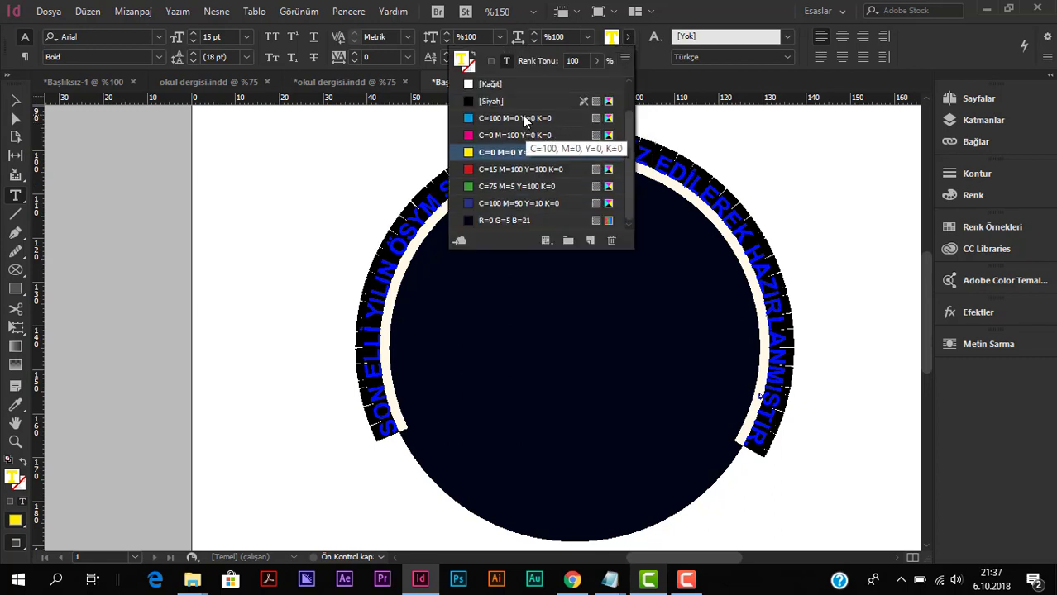
click(513, 136)
scroll(500, 143, up, 1)
click(304, 183)
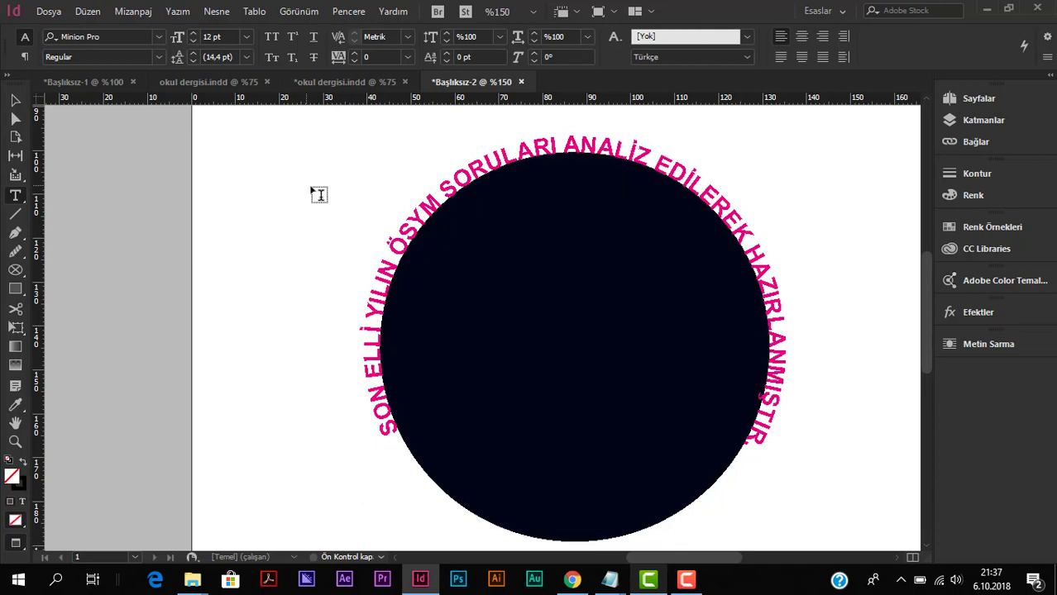
key(Escape)
click(113, 177)
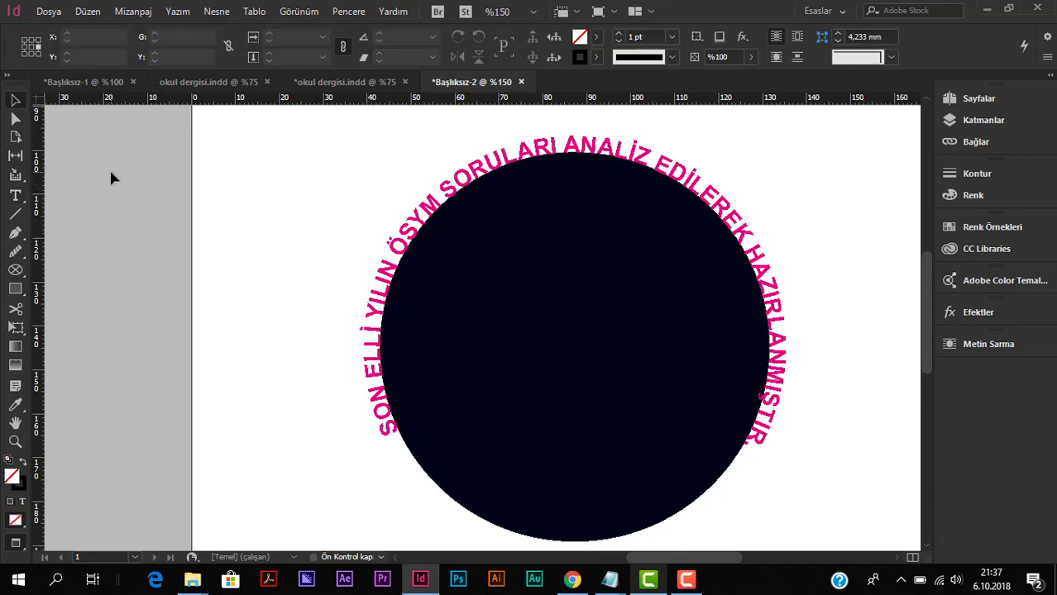
key(ctrl+1)
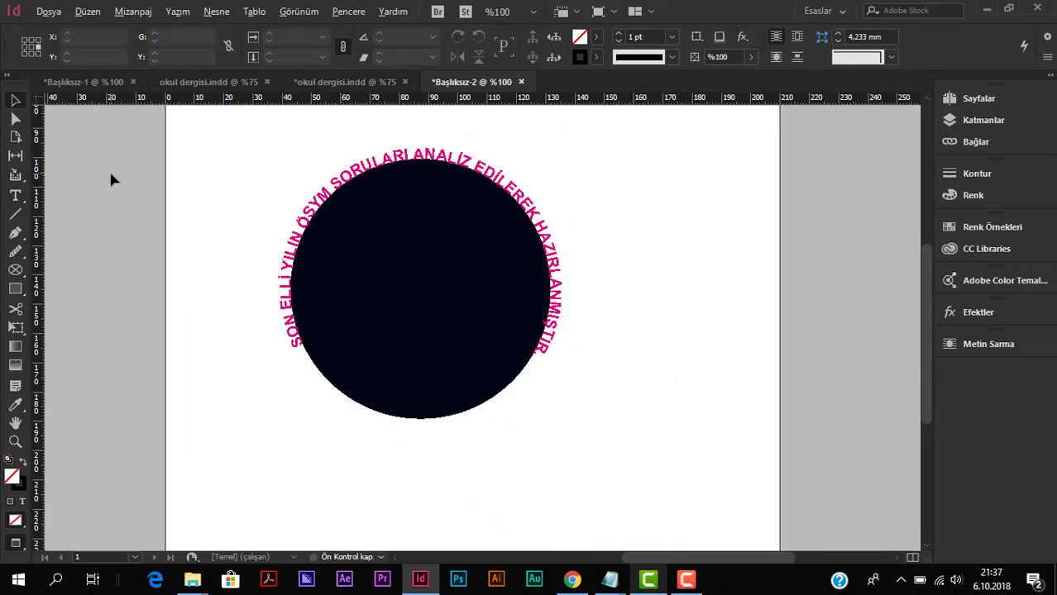
Step: Add a text frame about 12 by 11 mm beside the circle containing "50" and fit the frame to its content
key(alt)
click(15, 196)
drag(607, 234, 639, 254)
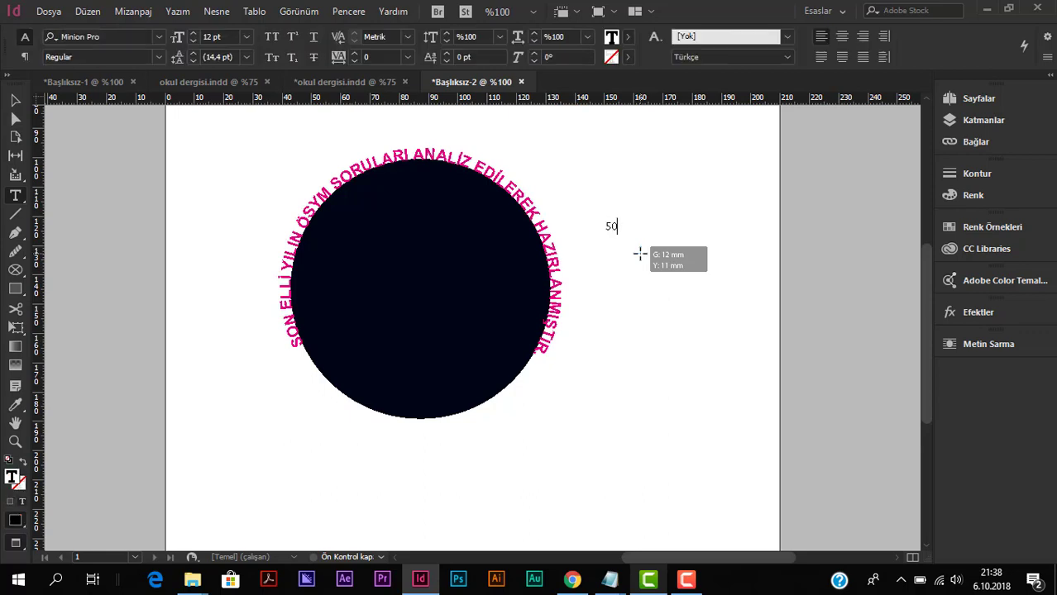
click(13, 102)
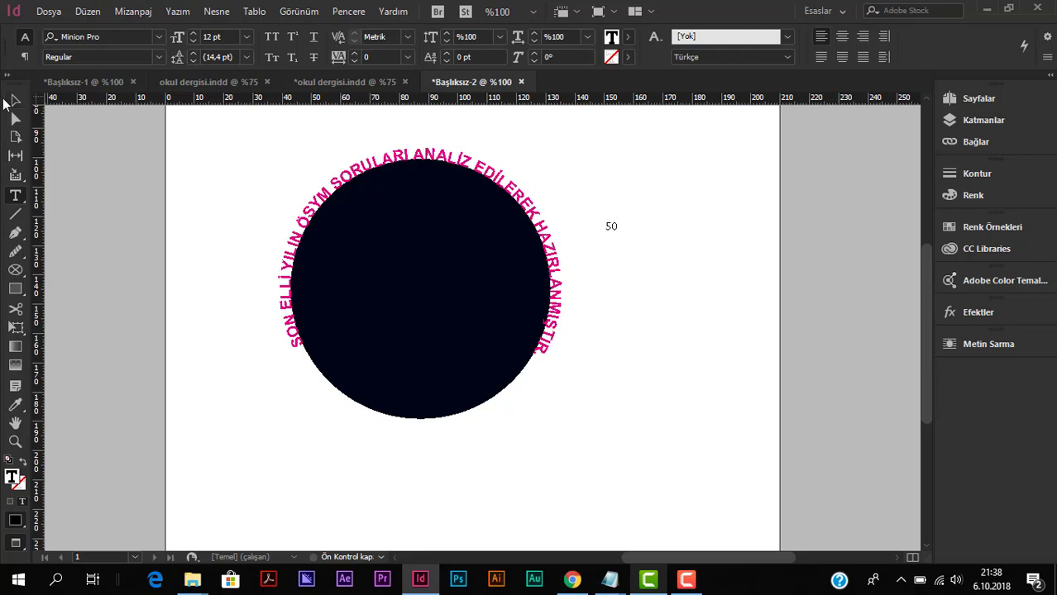
click(612, 227)
alt+scroll(614, 234, up, 1)
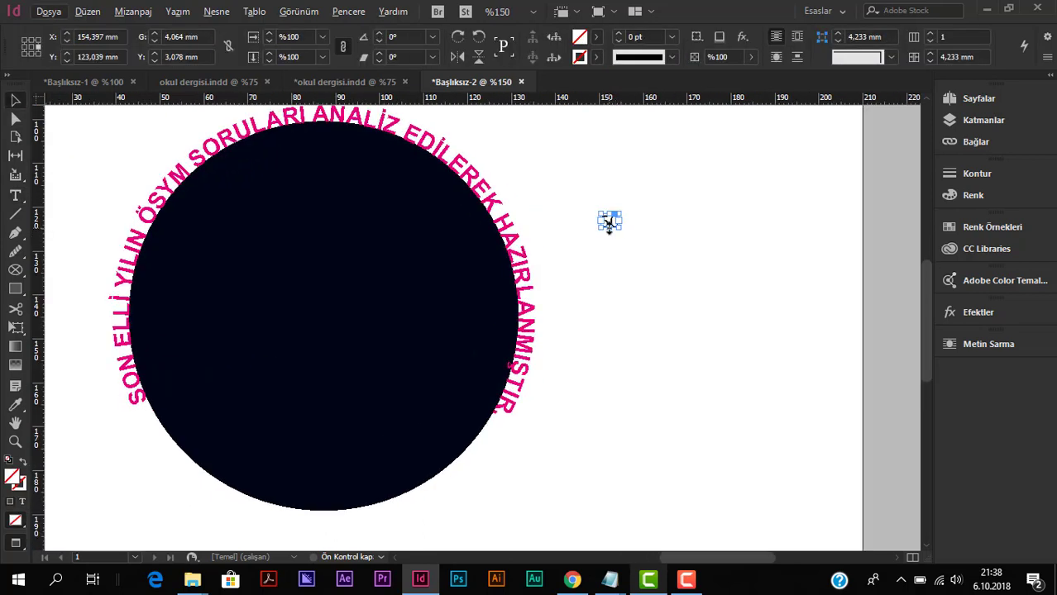
drag(610, 224, 666, 234)
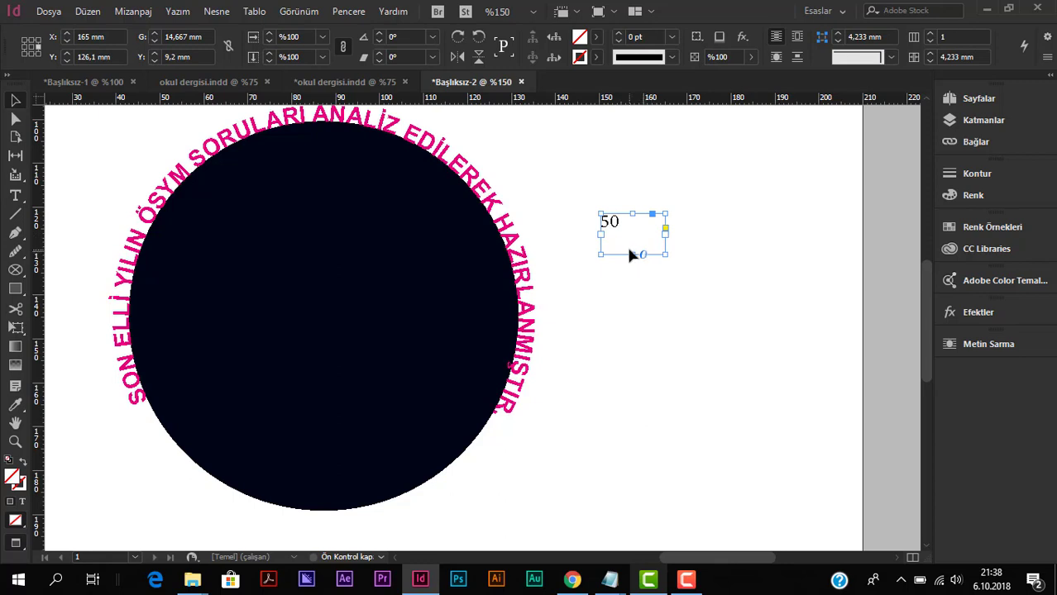
key(ctrl+alt+c)
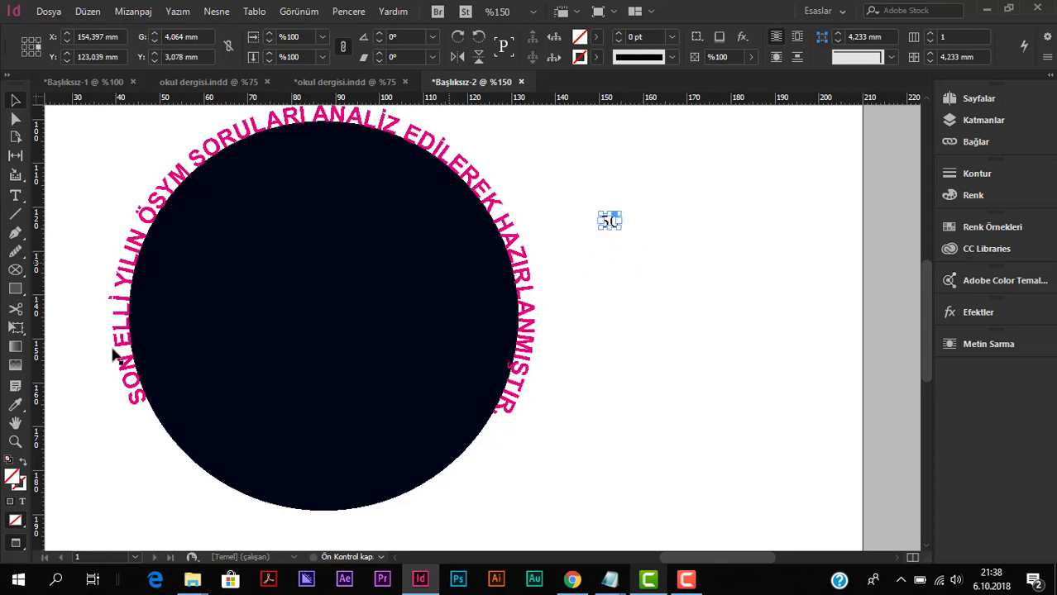
Step: Enlarge the "50" text together with its frame to about 30.5 by 31 mm using Free Transform
click(20, 328)
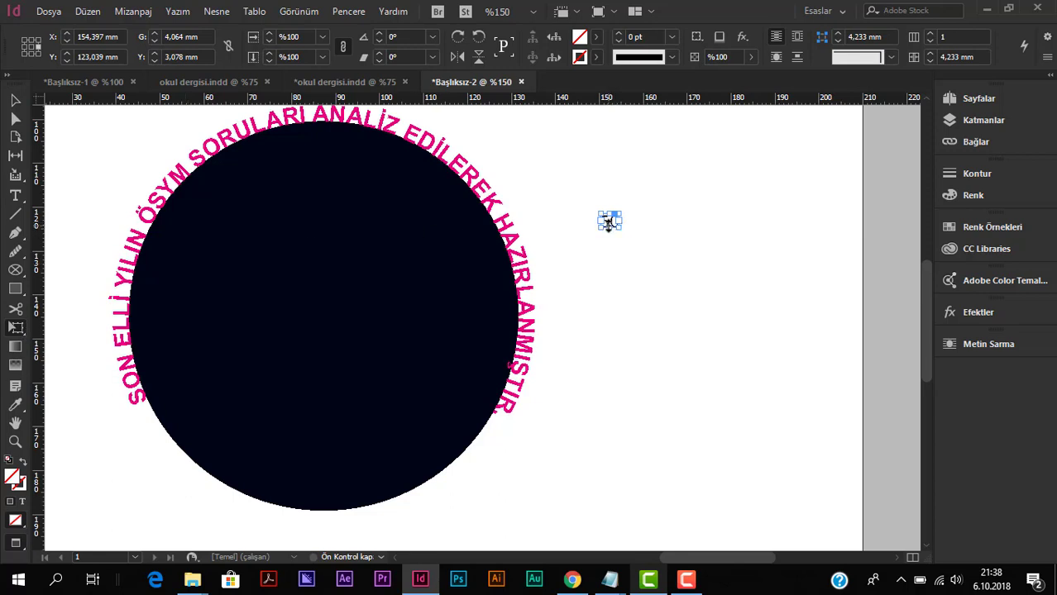
drag(609, 229, 663, 238)
drag(632, 287, 632, 297)
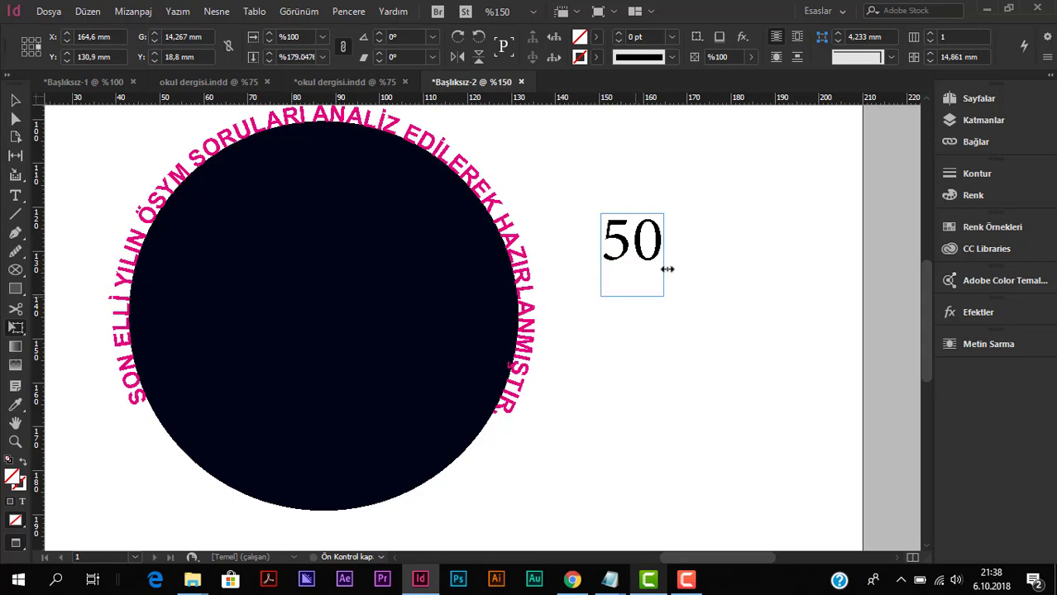
drag(678, 255, 687, 255)
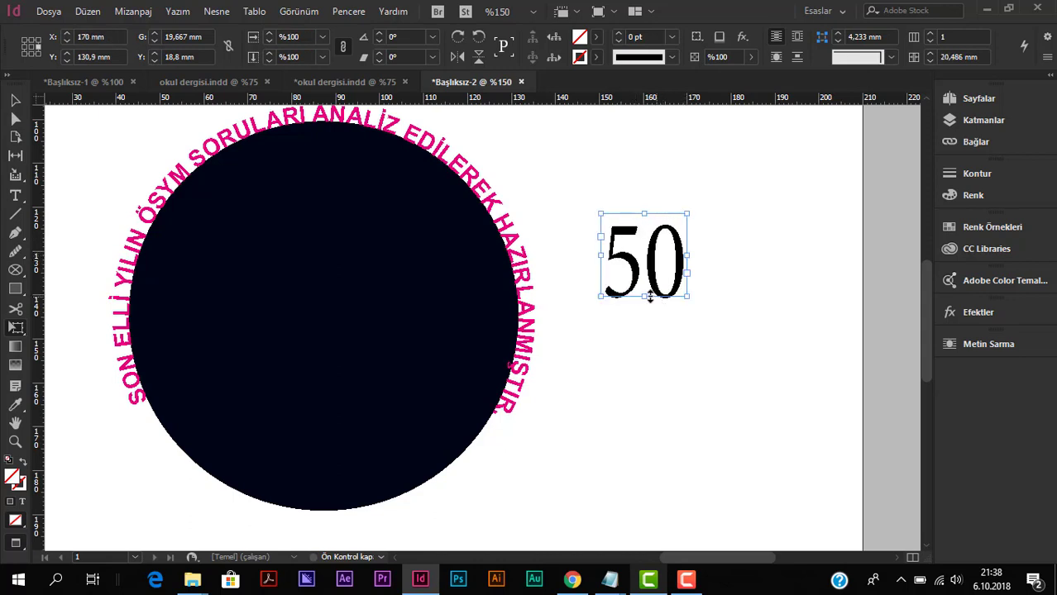
drag(644, 299, 644, 329)
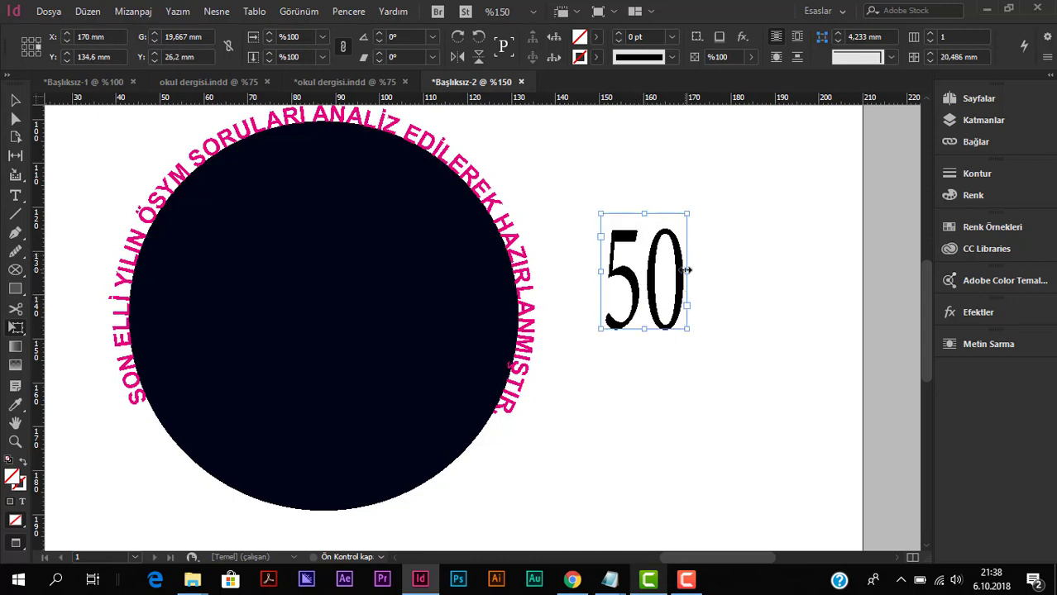
drag(686, 270, 716, 270)
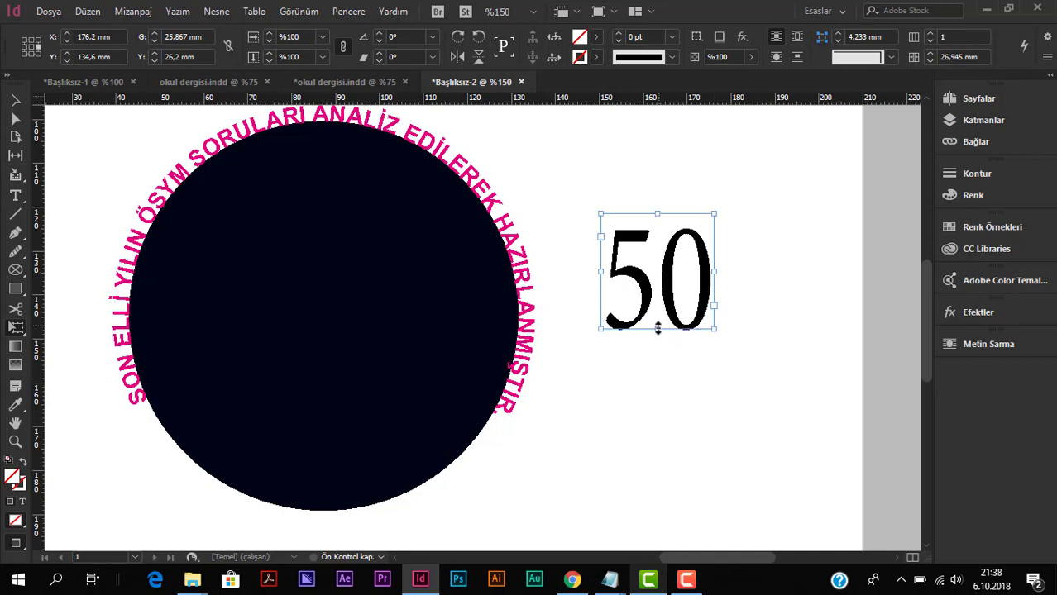
drag(657, 329, 660, 349)
drag(716, 282, 735, 283)
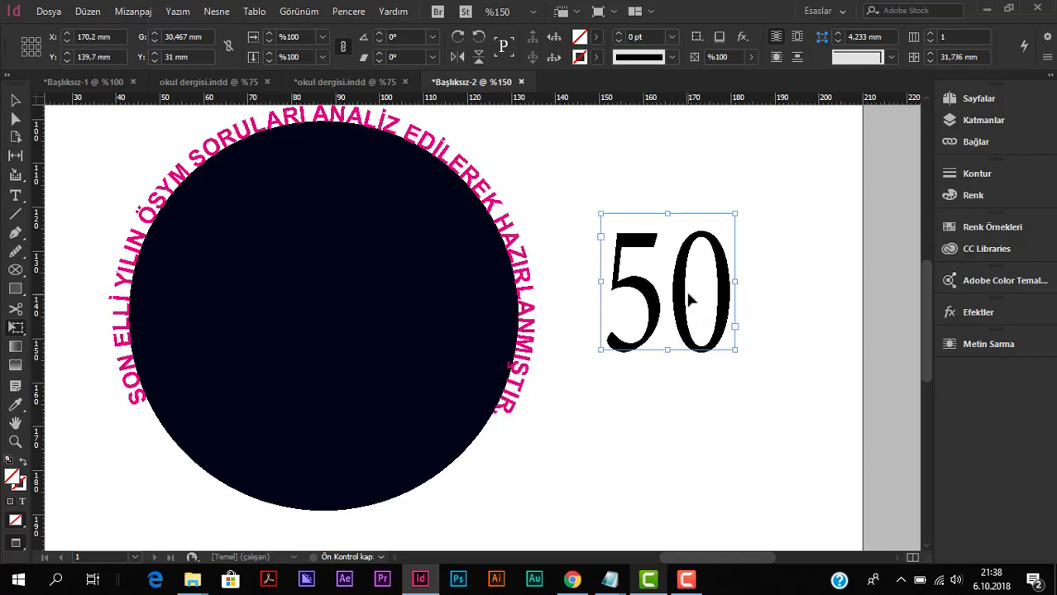
Step: Color the number "50" yellow with the C=0 M=0 Y=100 K=0 swatch
click(16, 101)
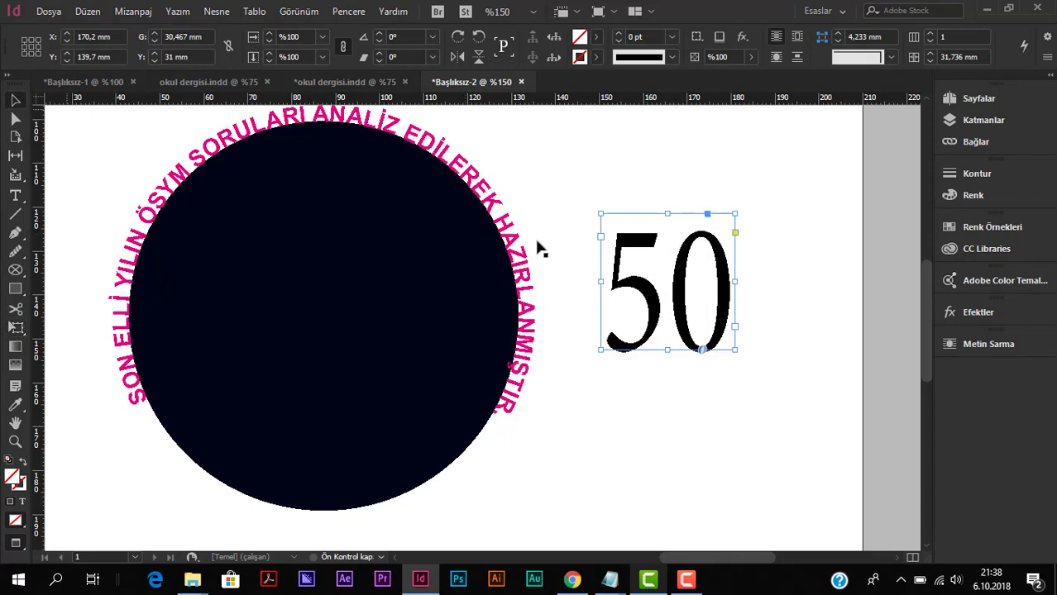
triple_click(670, 297)
click(628, 36)
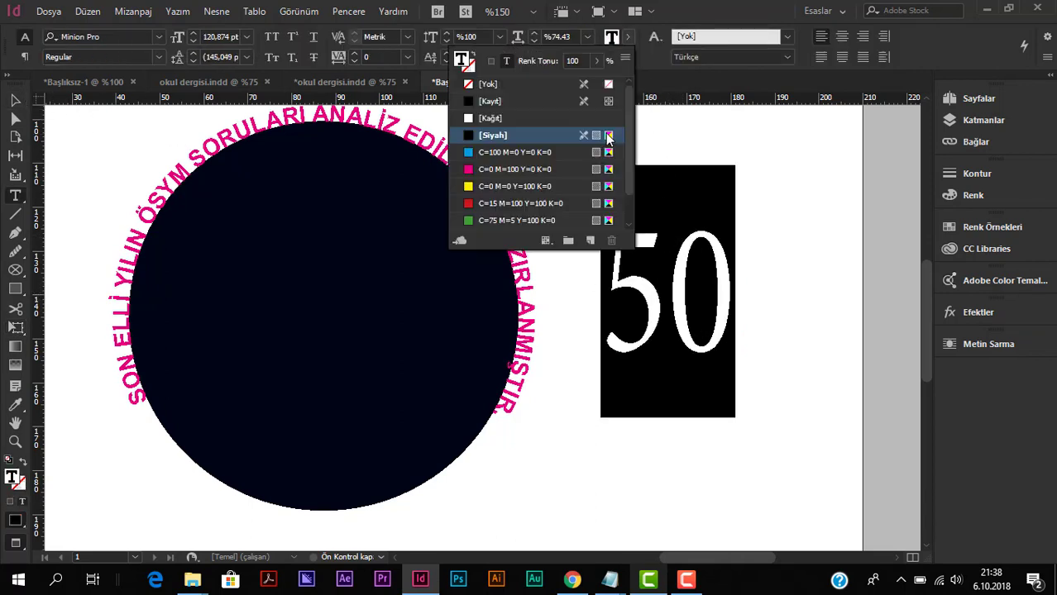
click(530, 186)
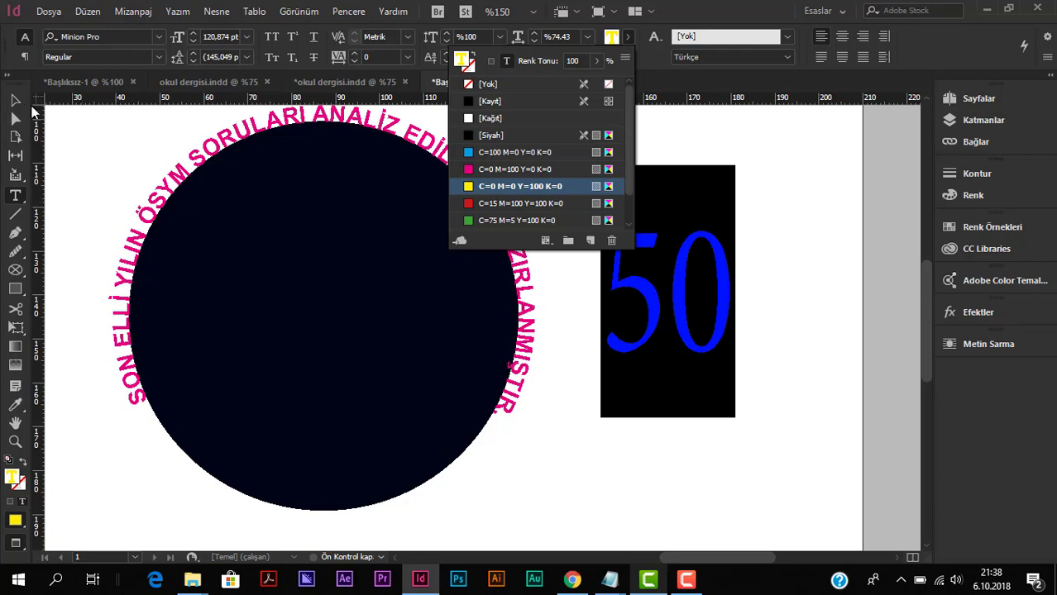
key(Escape)
Step: Move the "50" frame into the center of the navy circle and deselect it
drag(693, 296, 344, 314)
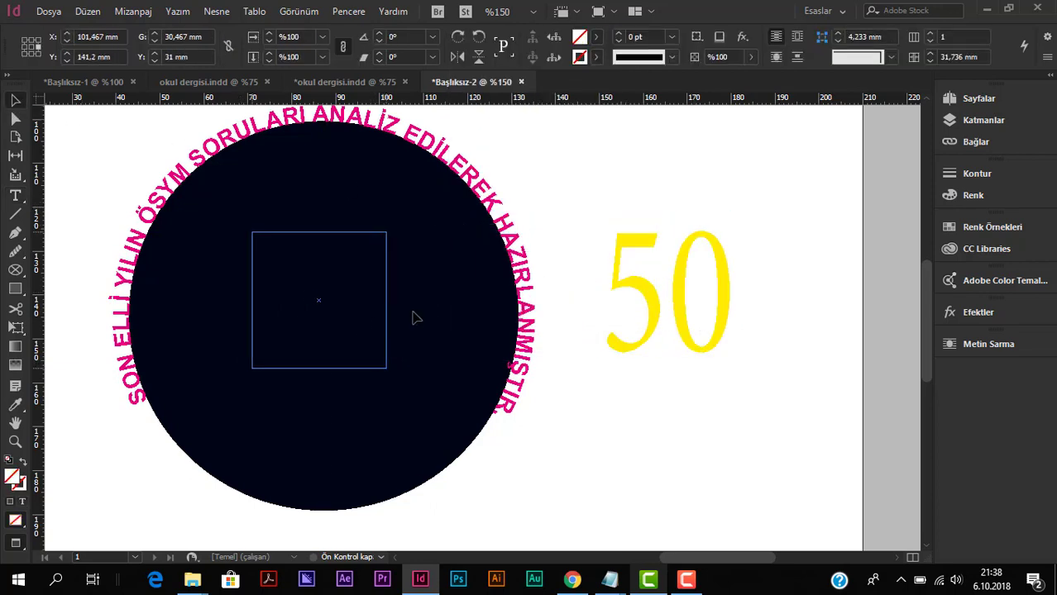
click(730, 196)
scroll(670, 211, down, 1)
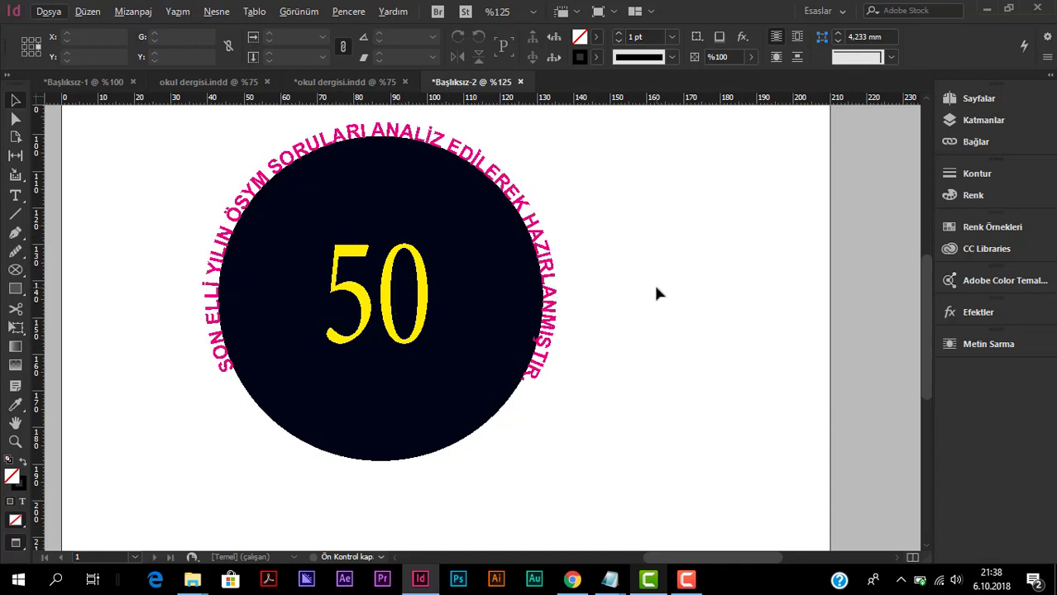
scroll(656, 293, down, 1)
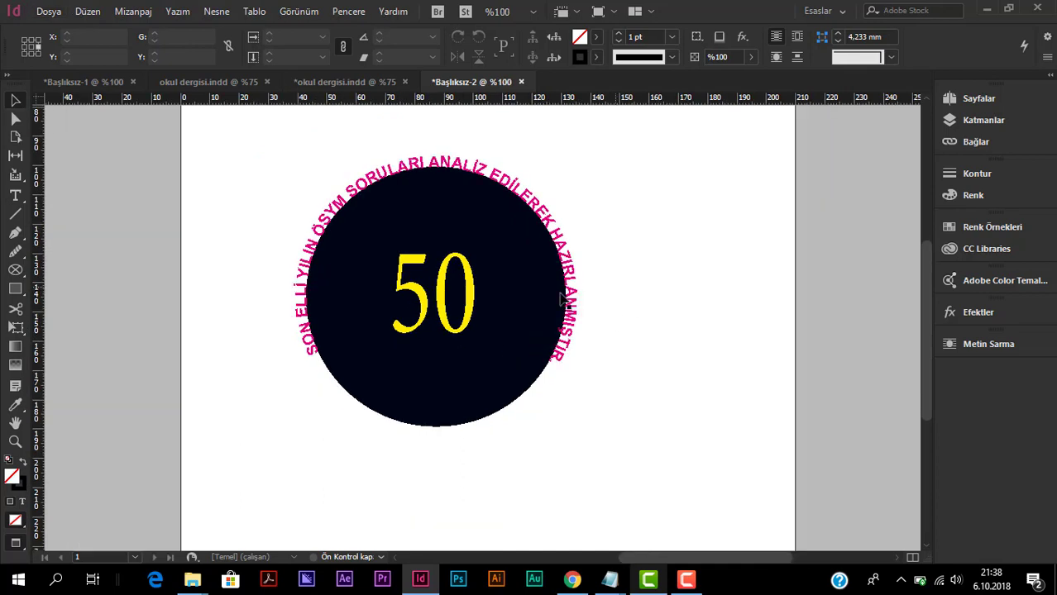